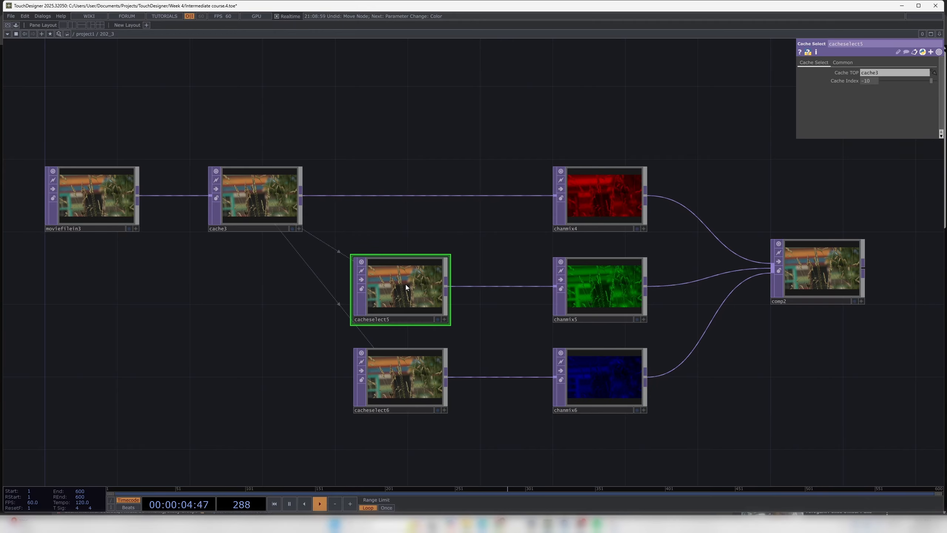
Step: Check the cacheselect6 settings and review the cache2, cacheselect and reorder1 network in 202_3
click(406, 375)
drag(378, 152, 344, 143)
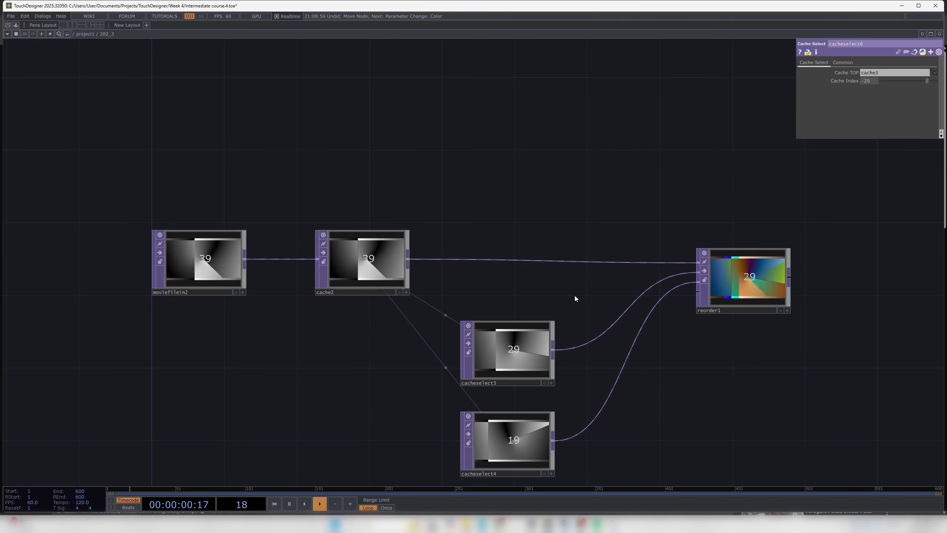
drag(619, 171, 620, 168)
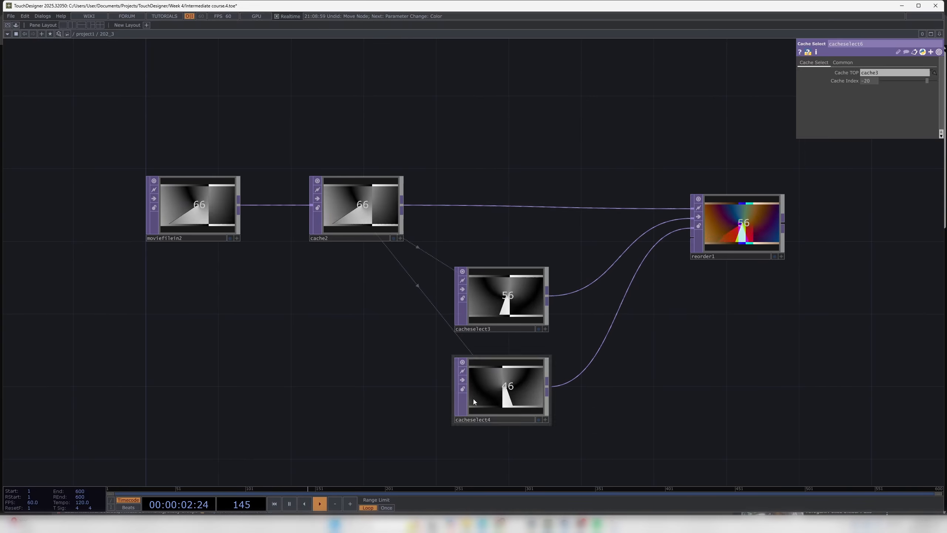
drag(786, 110, 174, 423)
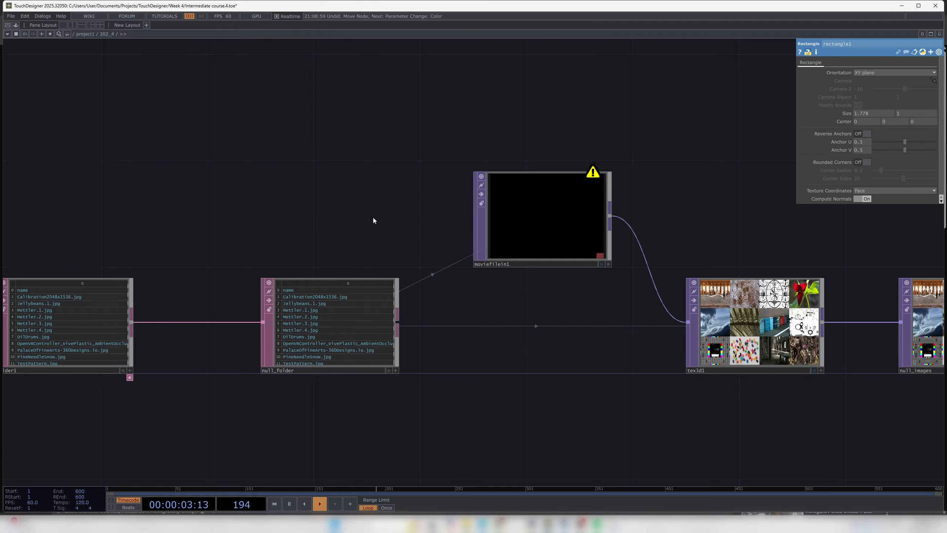
Step: Inspect the Root Folder expression of folder1 in 202_4 and check the null_folder node
drag(352, 222, 436, 218)
click(198, 306)
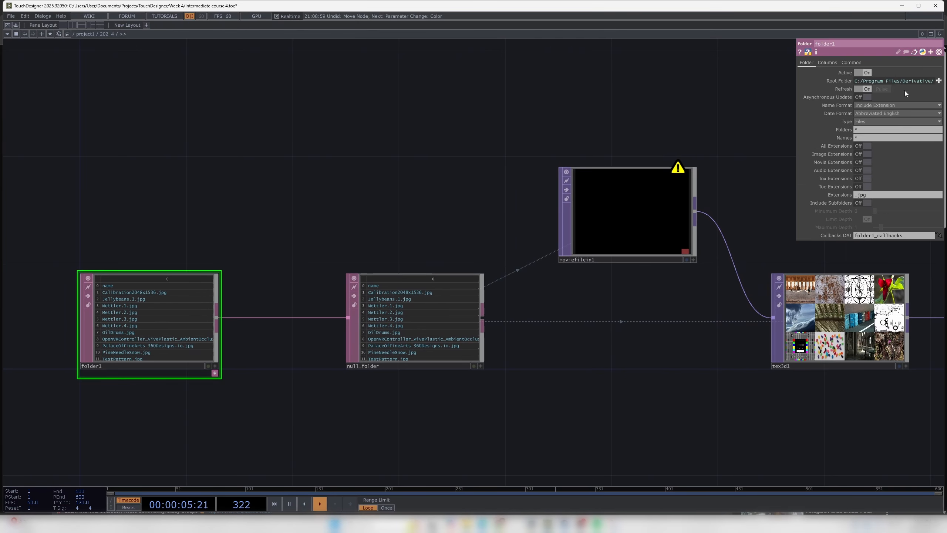
click(836, 81)
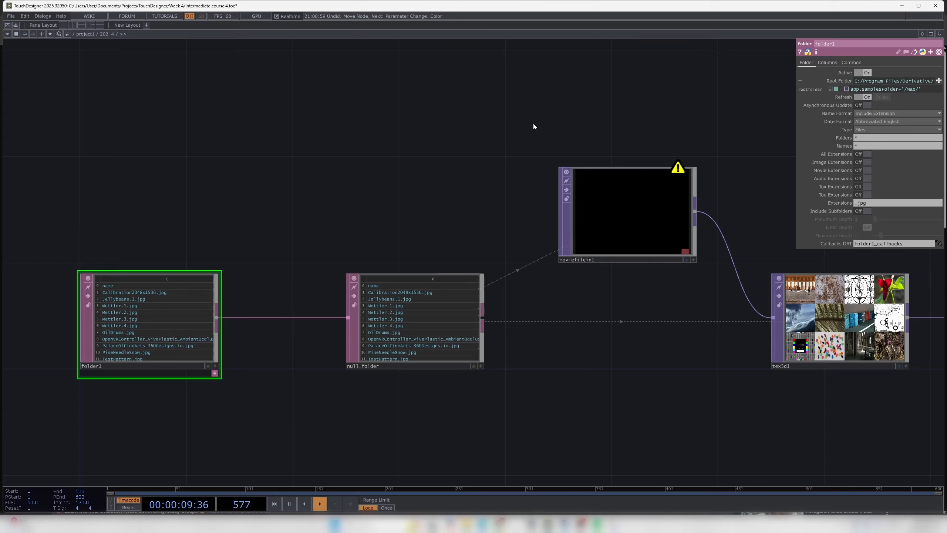
drag(533, 123, 426, 125)
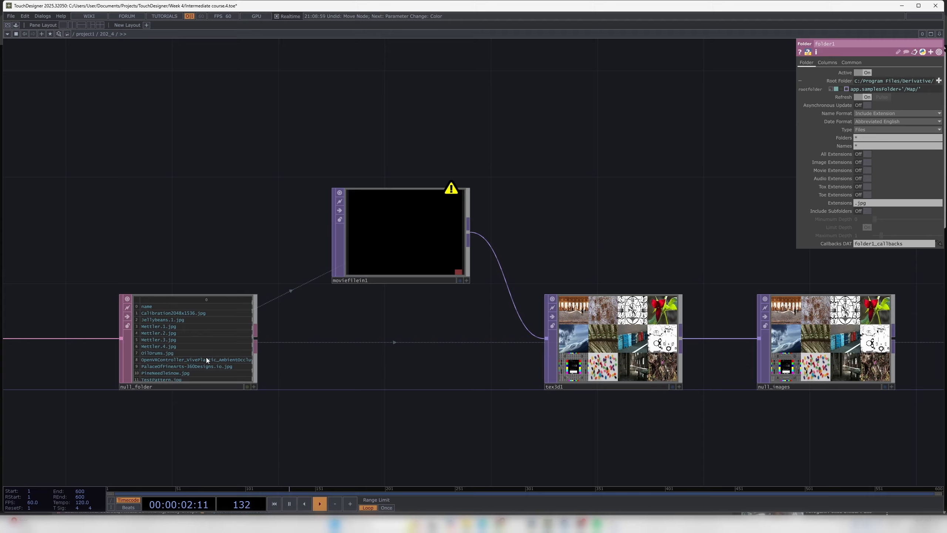
click(207, 360)
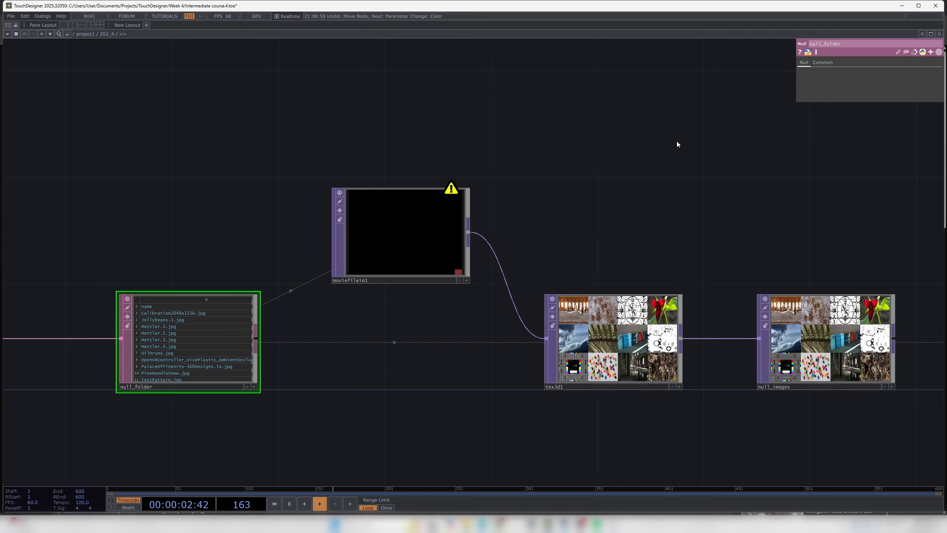
Step: Examine the file expression of moviefilein1 and the image grids of tex3d1 and null_images
drag(292, 167, 587, 138)
click(212, 308)
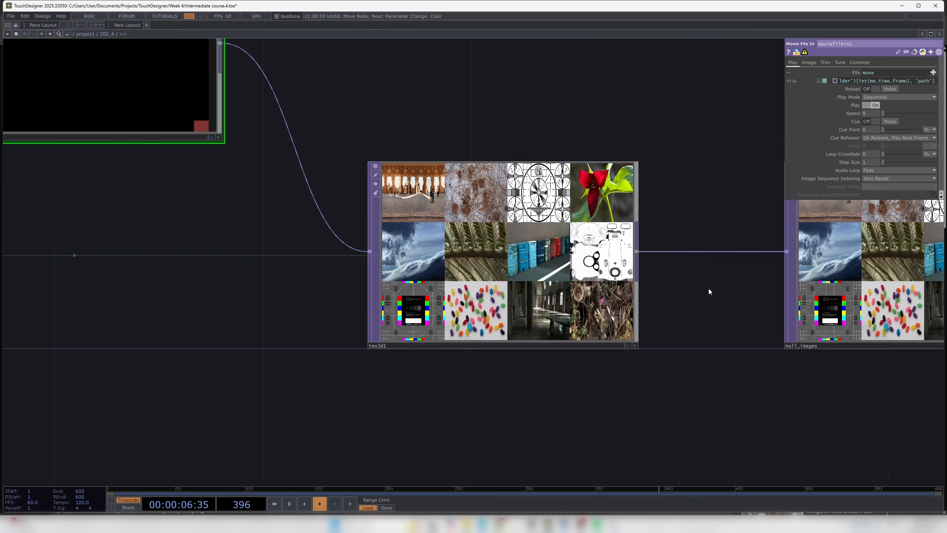
drag(709, 289, 477, 146)
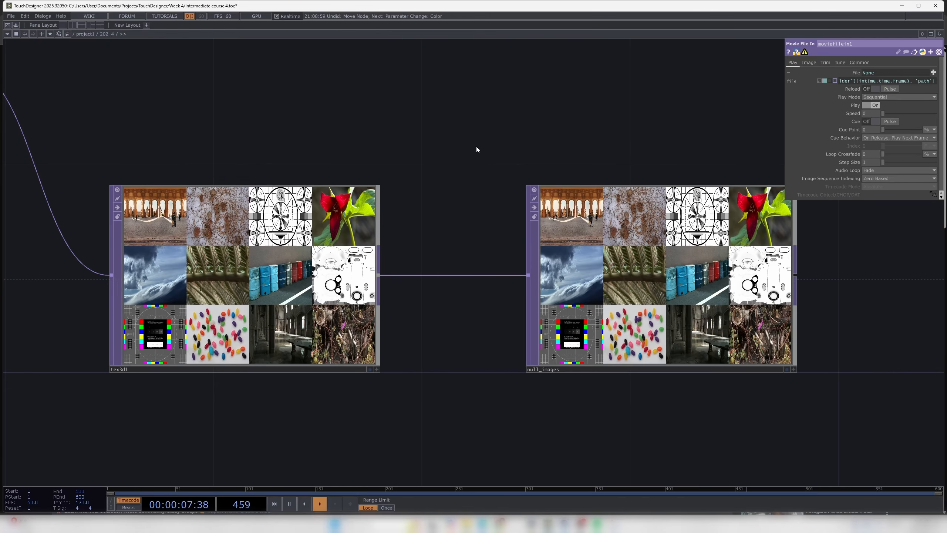
drag(465, 182, 367, 218)
scroll(368, 218, down, 5)
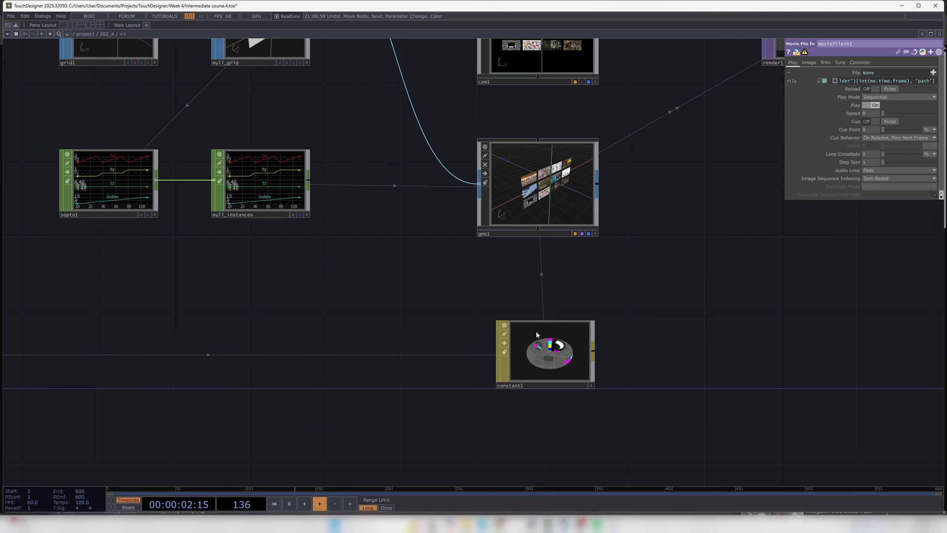
Step: Select the rectangle1, grid1 and sopto1 nodes together with their nulls to review them, and clear the selection
drag(468, 323, 486, 463)
drag(461, 283, 614, 380)
right_drag(189, 94, 496, 471)
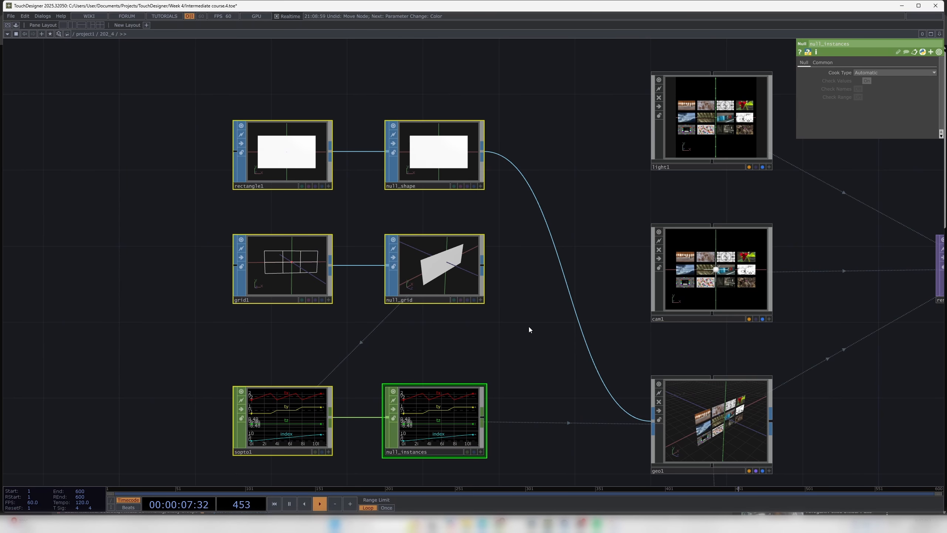
drag(538, 353, 514, 296)
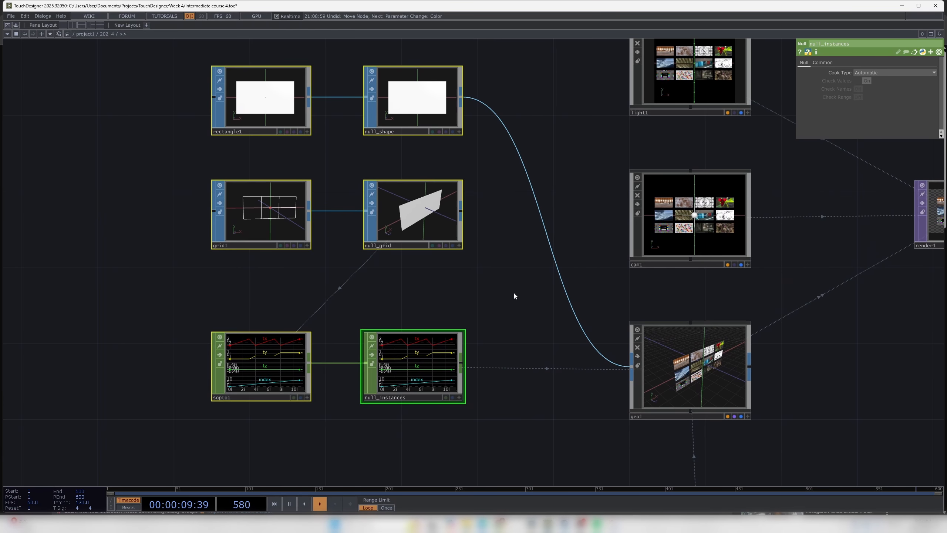
click(514, 296)
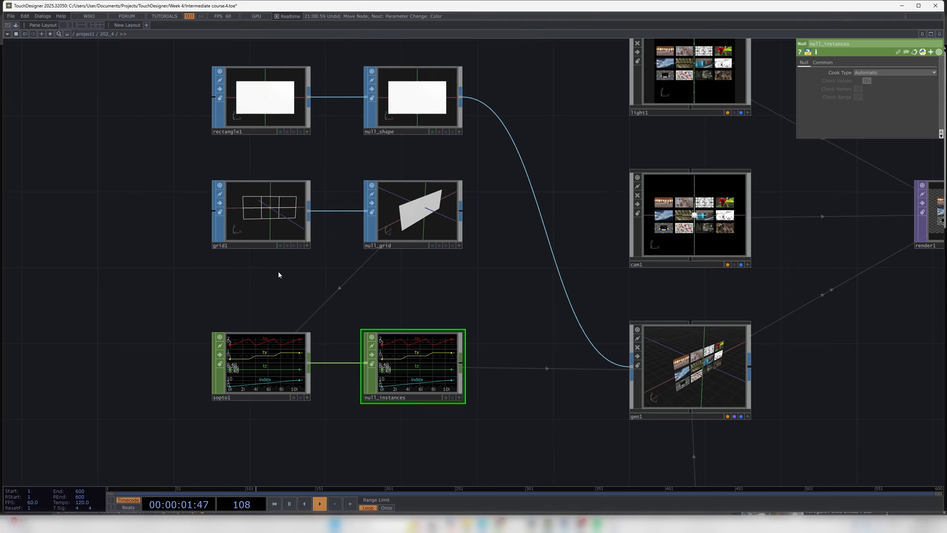
Step: Inspect geo1's instancing parameters, covering the translate channels and the texture coordinates
drag(490, 301, 382, 286)
click(572, 358)
click(817, 62)
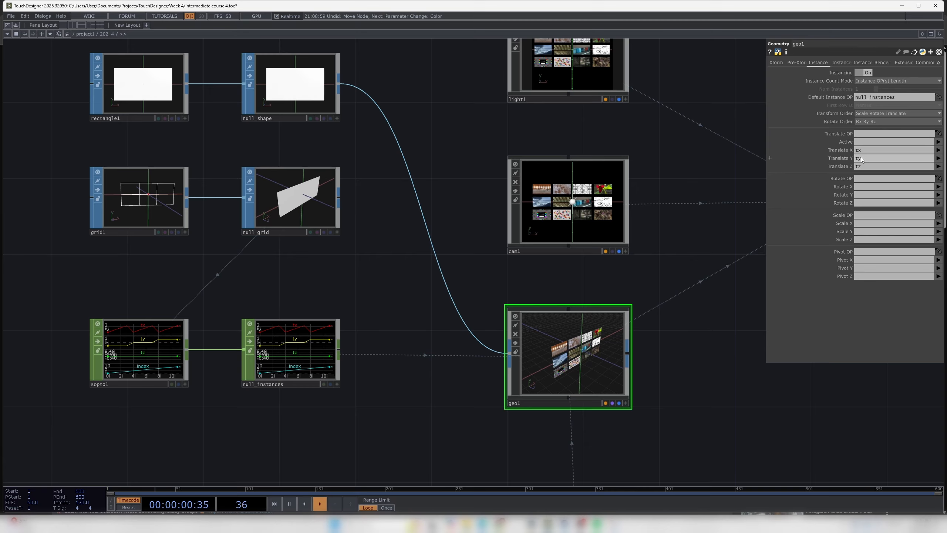
click(841, 62)
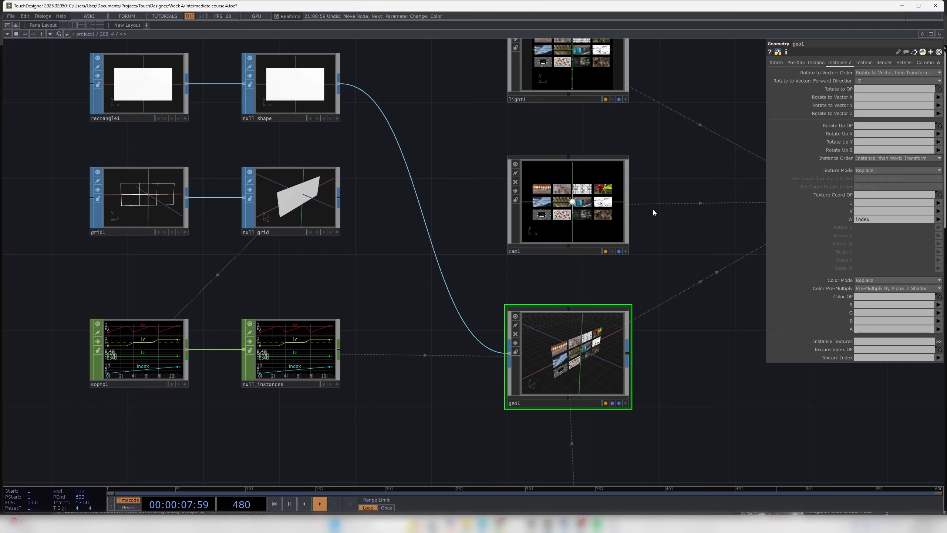
Step: Select light1, cam1 and geo1 together and examine the render1 output up close
drag(378, 205, 454, 309)
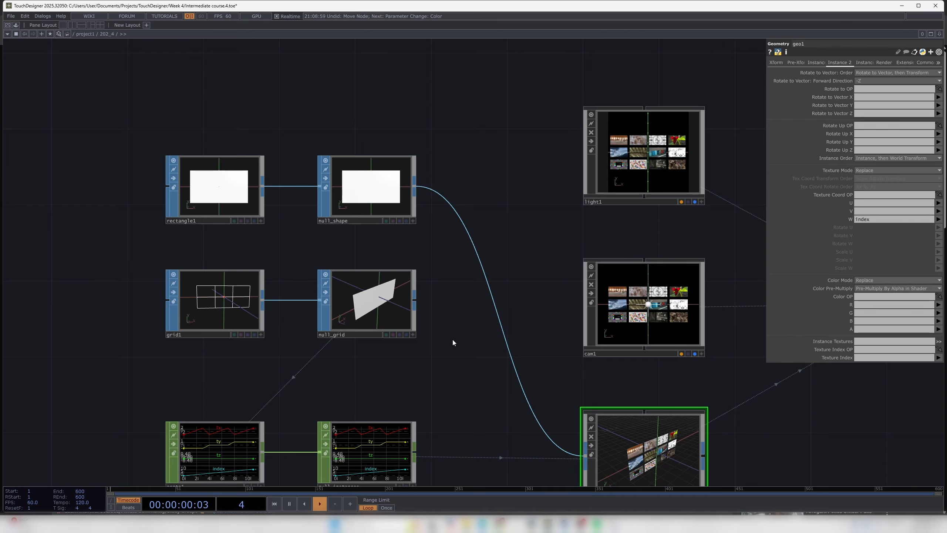
drag(537, 246, 280, 219)
right_drag(291, 97, 476, 427)
drag(601, 447, 446, 367)
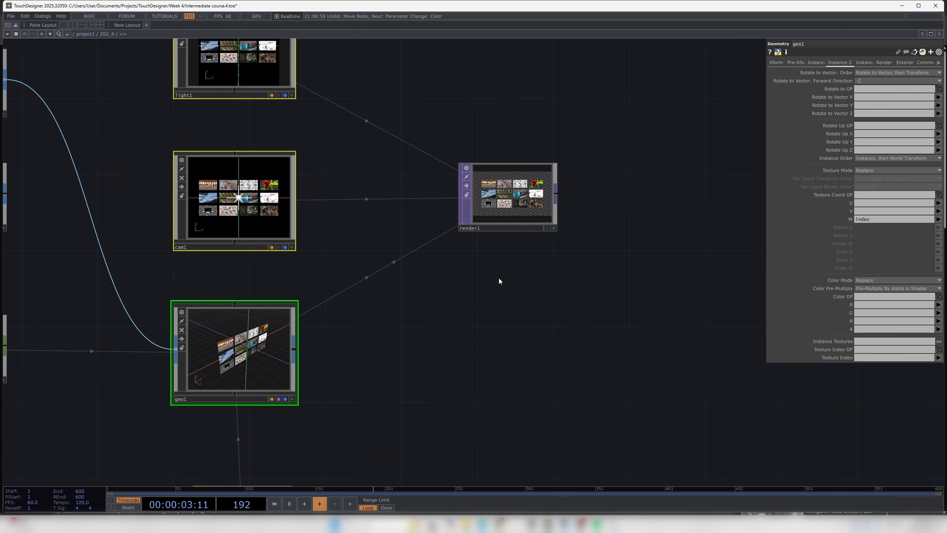
scroll(515, 206, up, 8)
scroll(515, 206, up, 1)
drag(543, 426, 527, 458)
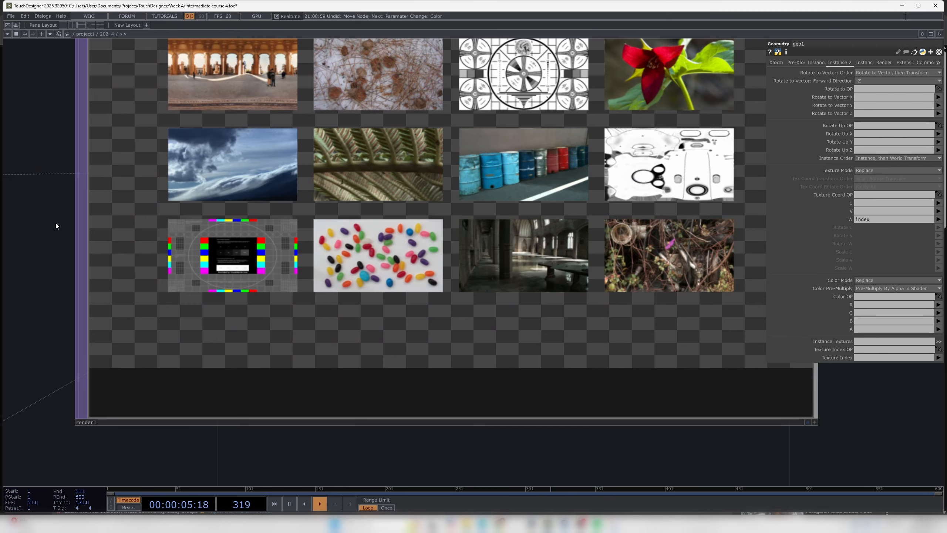
Step: Go to the 202_5 network and inspect its tex3d2 and tima2 nodes
drag(56, 224, 30, 312)
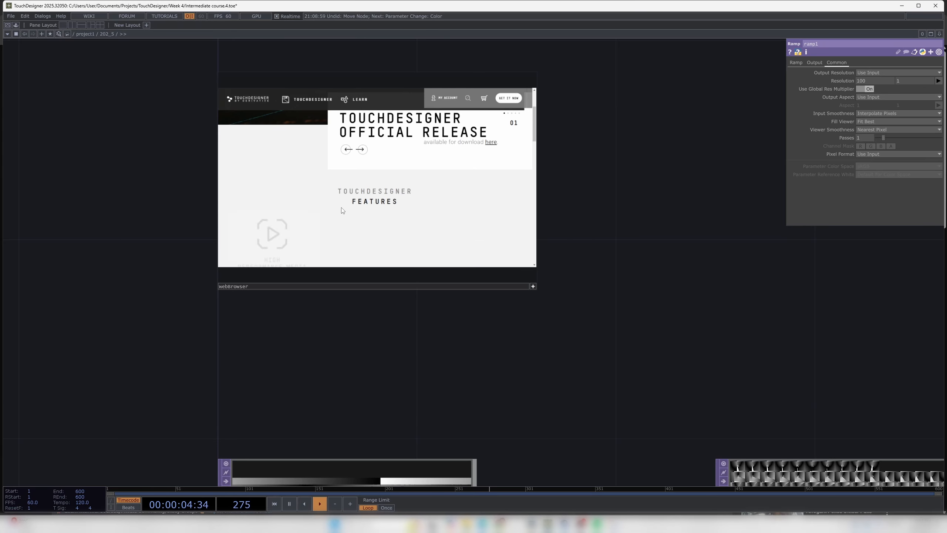
scroll(342, 211, up, 3)
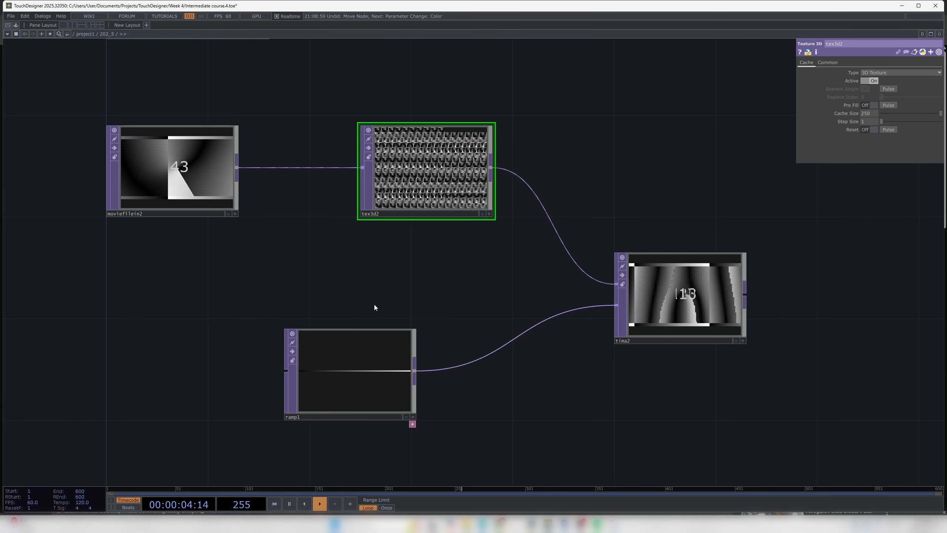
click(667, 313)
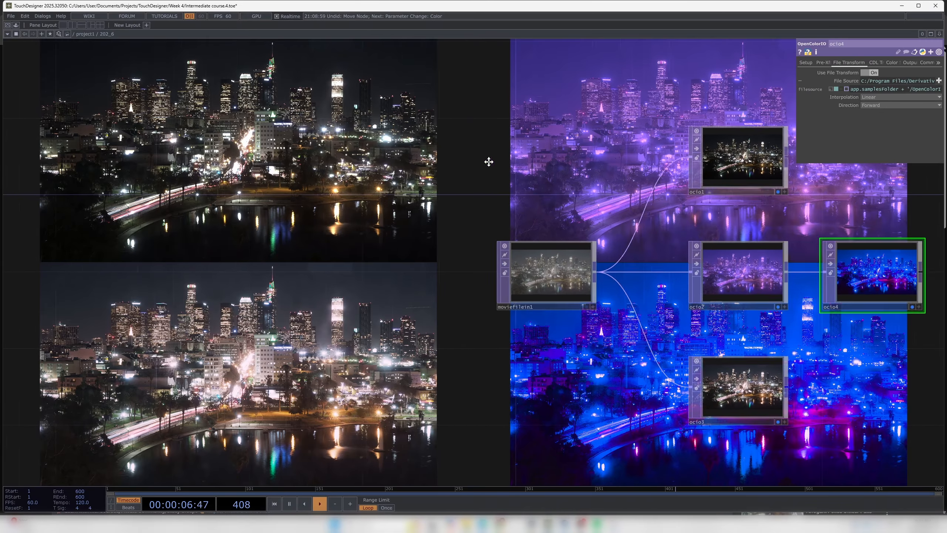
Step: Review the OpenColorIO network in 202_6 and inspect its source moviefilein1
drag(489, 162, 318, 168)
scroll(431, 209, up, 5)
scroll(417, 220, down, 10)
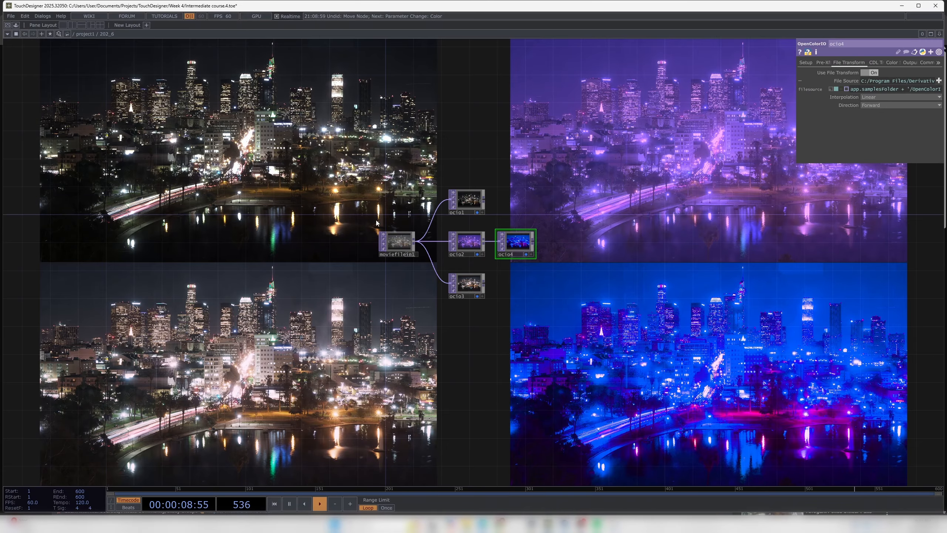
scroll(376, 223, up, 5)
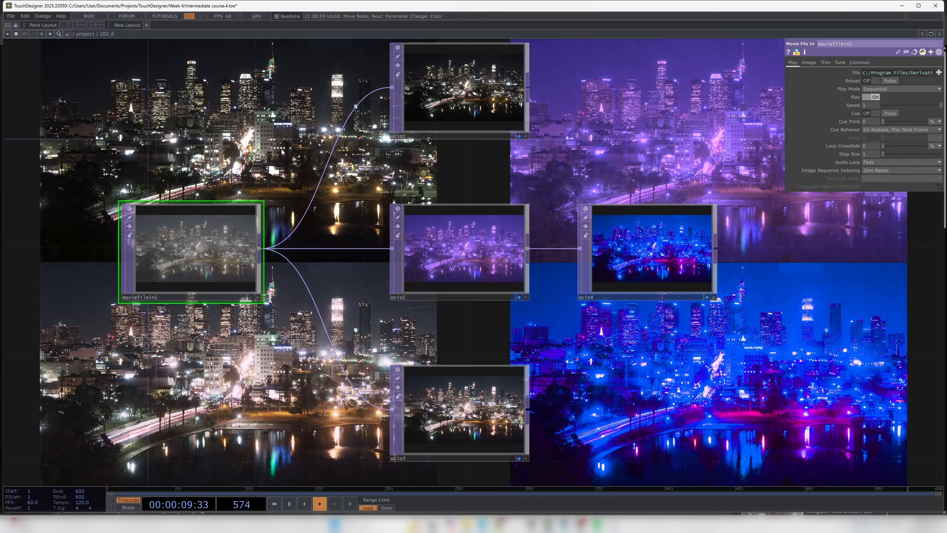
drag(372, 191, 347, 191)
Step: Inspect ocio1's configuration file, pre-transform and File Transform parameters
scroll(347, 191, down, 2)
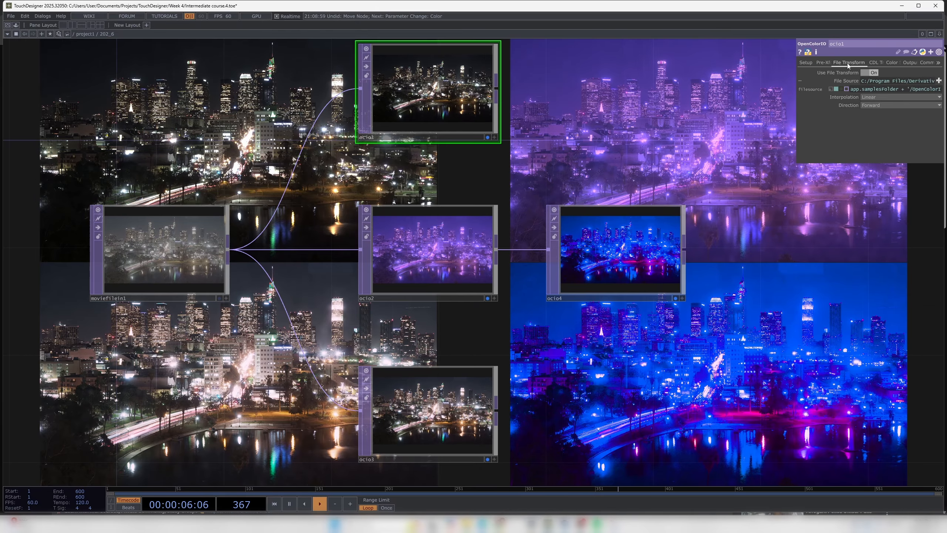
click(806, 63)
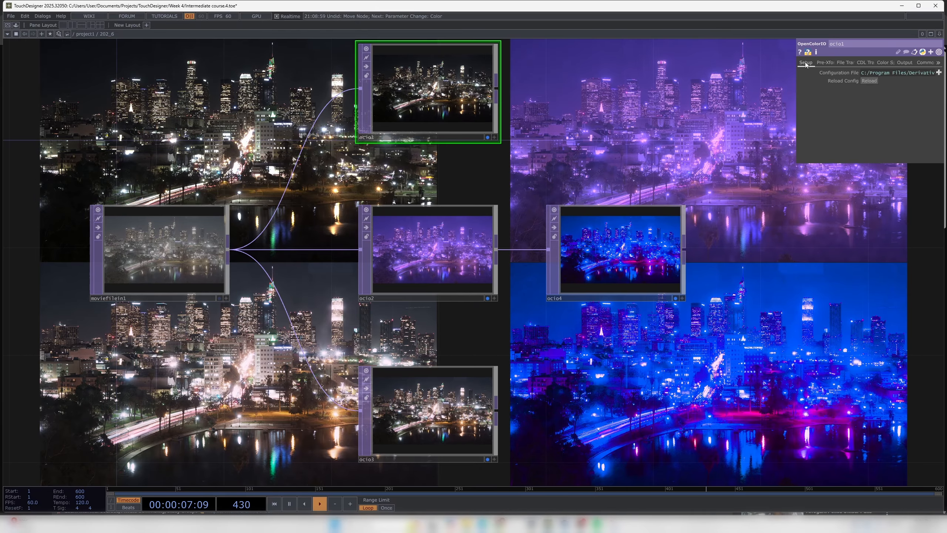
click(825, 64)
click(849, 63)
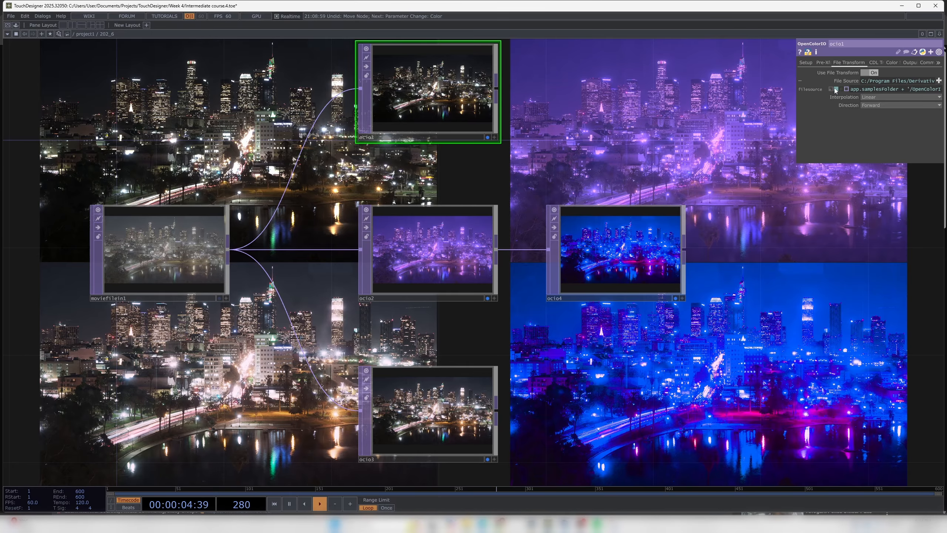
scroll(449, 115, down, 3)
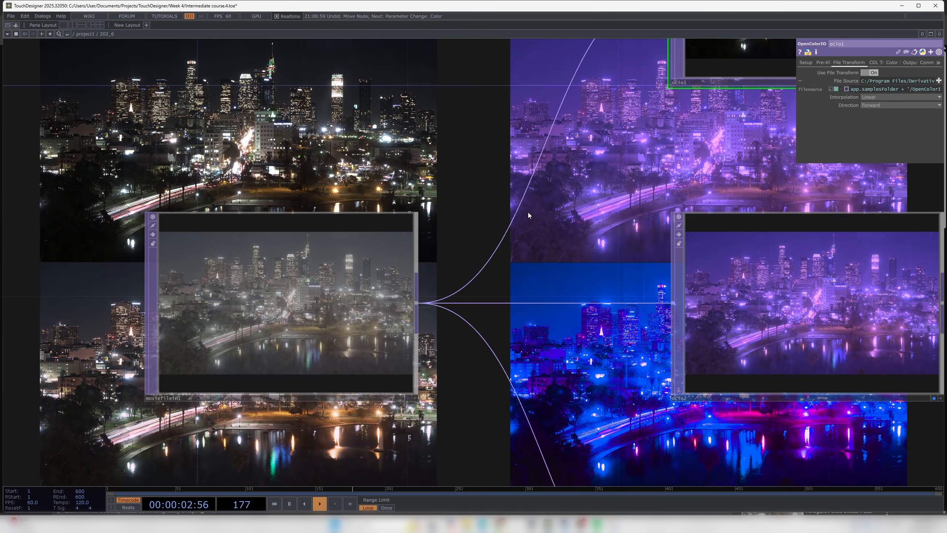
Step: Compare ocio2's CDL Transform values with the file transform of ocio4 and examine both images up close
drag(655, 156, 257, 163)
drag(242, 309, 243, 245)
click(391, 245)
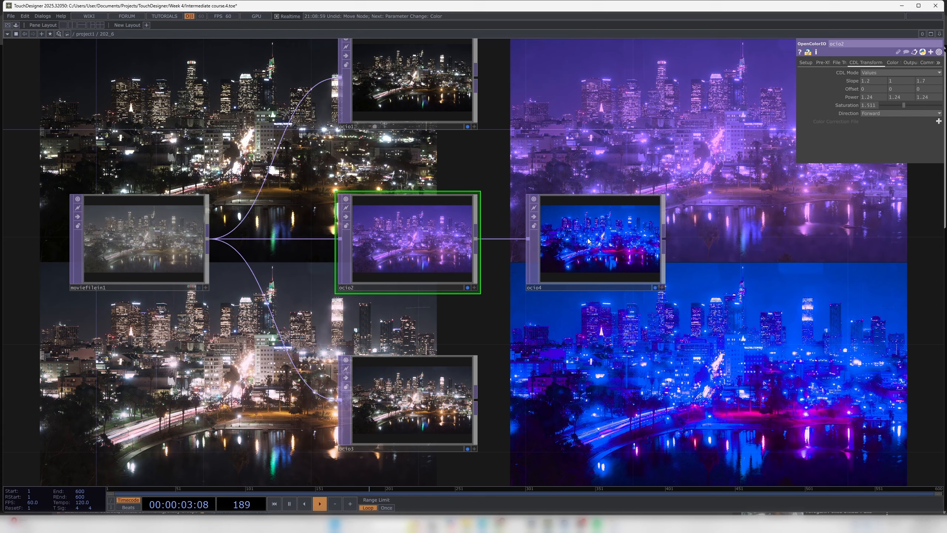
click(597, 238)
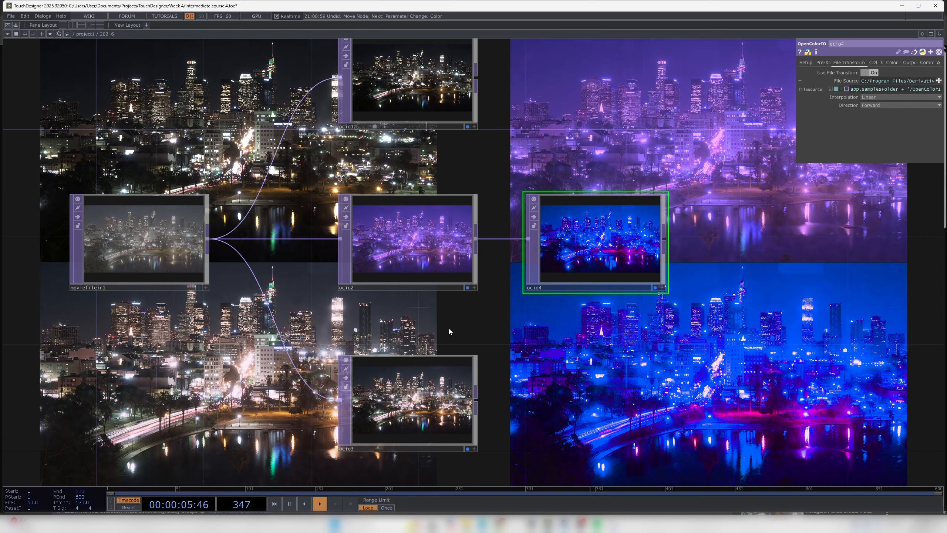
scroll(562, 236, up, 3)
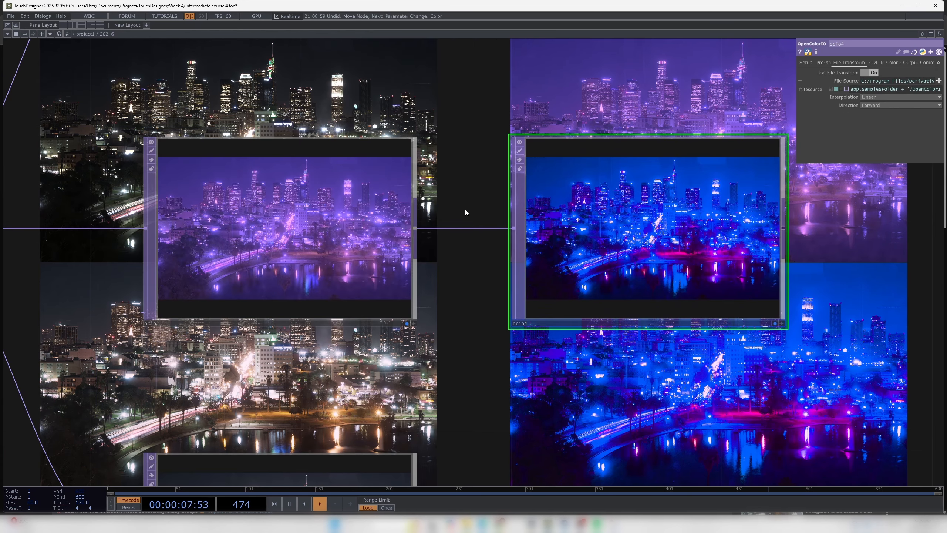
Step: Inspect ocio3's output display, view and source color space settings and its resulting image
drag(508, 382, 749, 221)
click(596, 338)
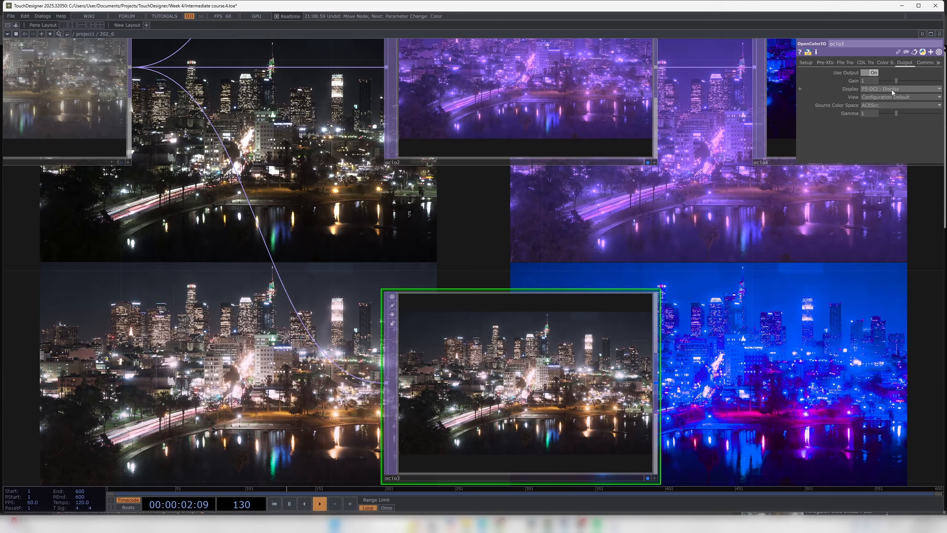
drag(713, 268, 653, 236)
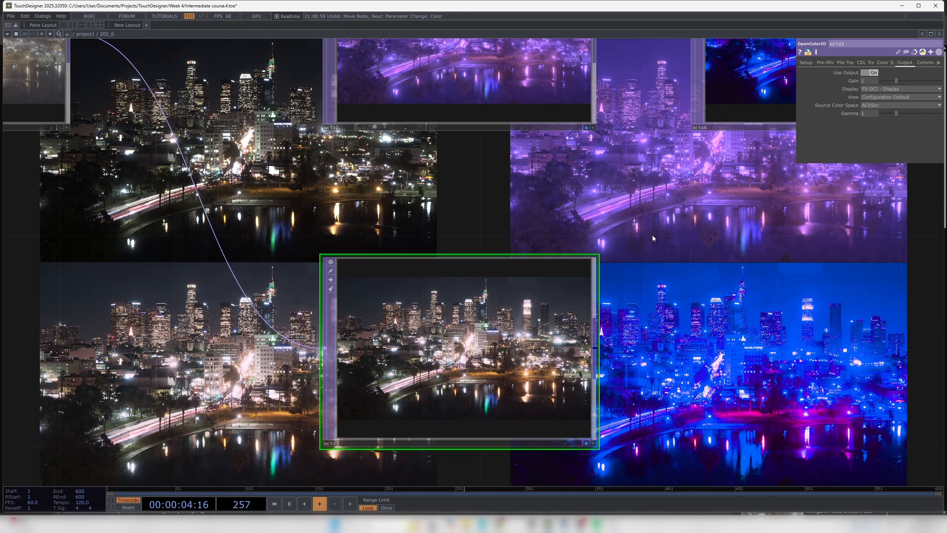
scroll(653, 235, down, 3)
drag(635, 179, 609, 181)
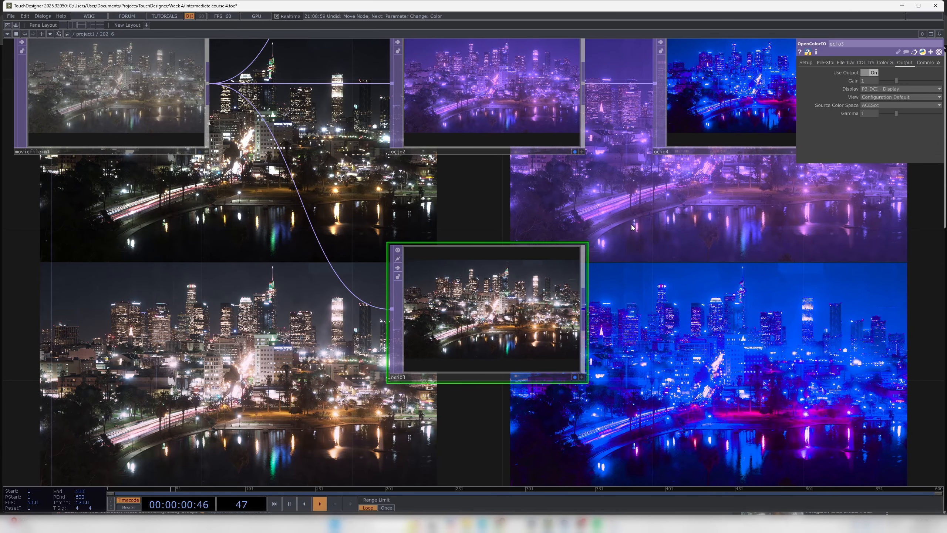
Step: Return to the project1 network and open the base1 component
scroll(632, 227, down, 2)
click(85, 34)
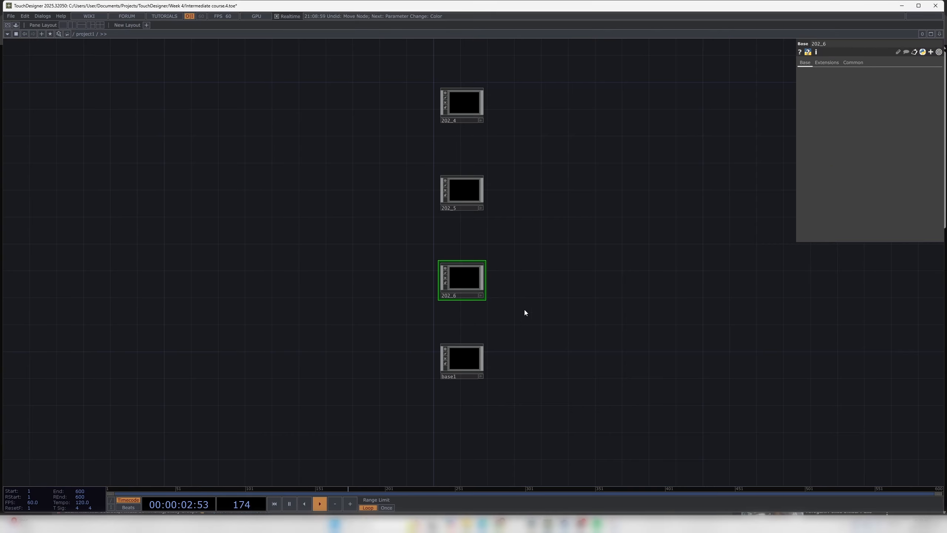
double_click(461, 327)
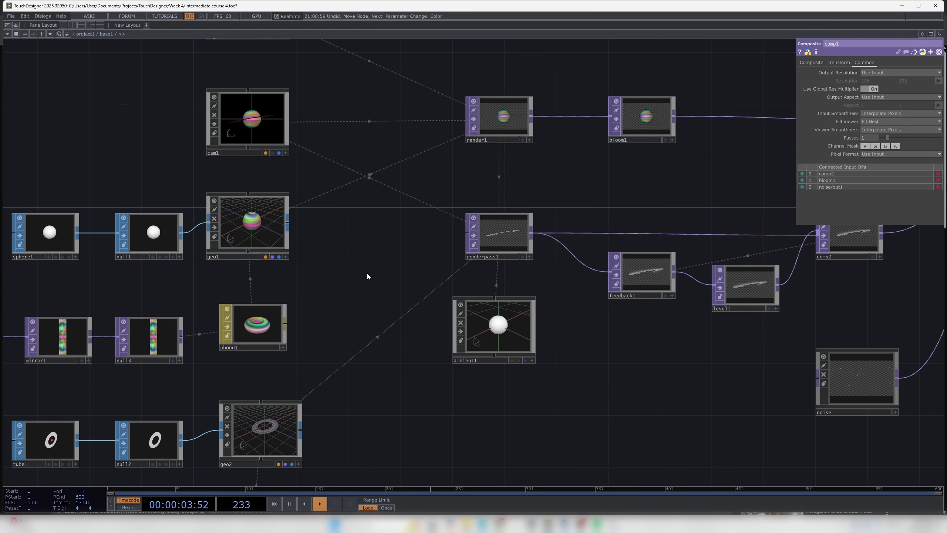
Step: View comp1's composited planet, rings and stars in a separate viewer window, then close it
drag(373, 259, 576, 352)
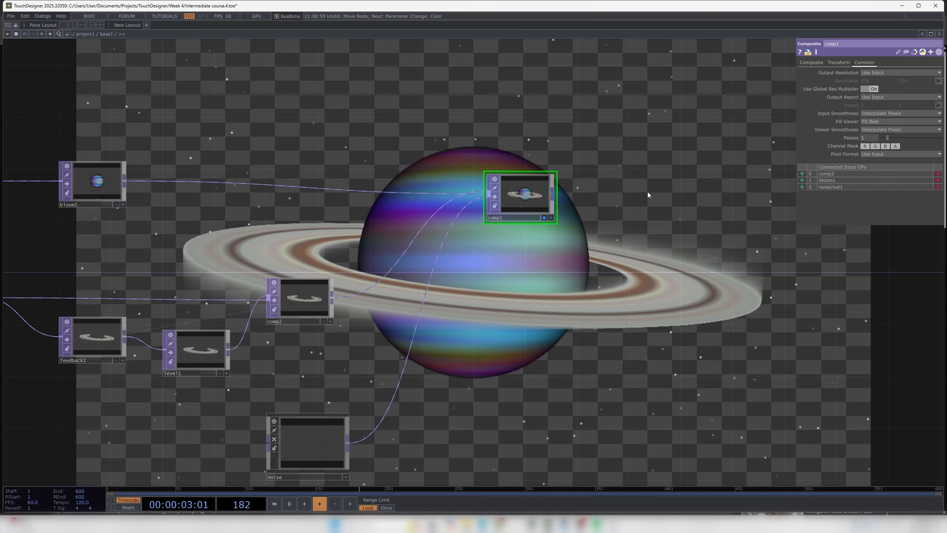
right_click(510, 194)
click(535, 191)
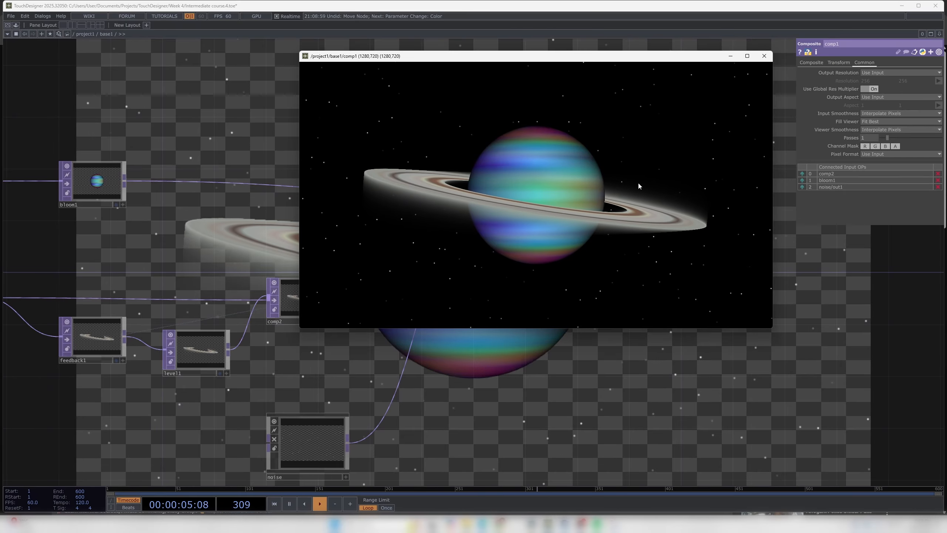
drag(747, 57, 657, 89)
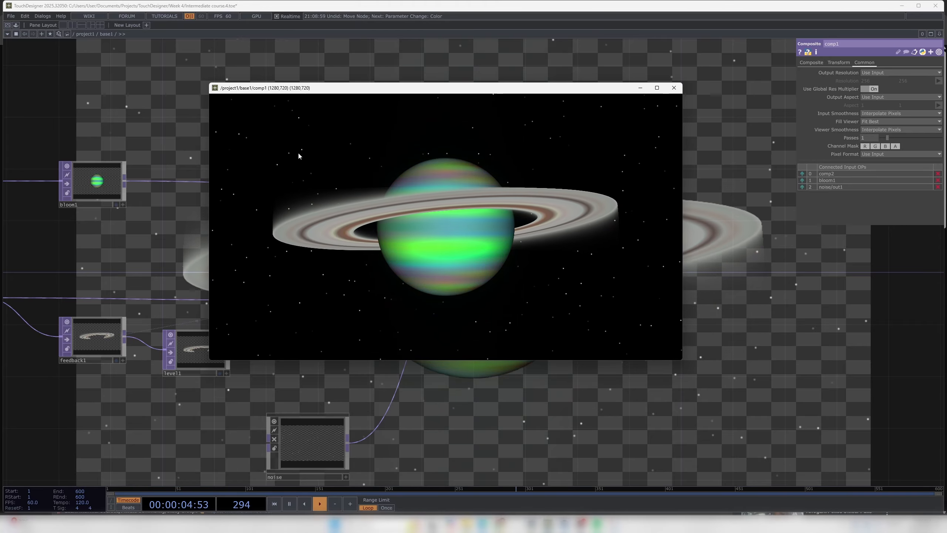
click(677, 91)
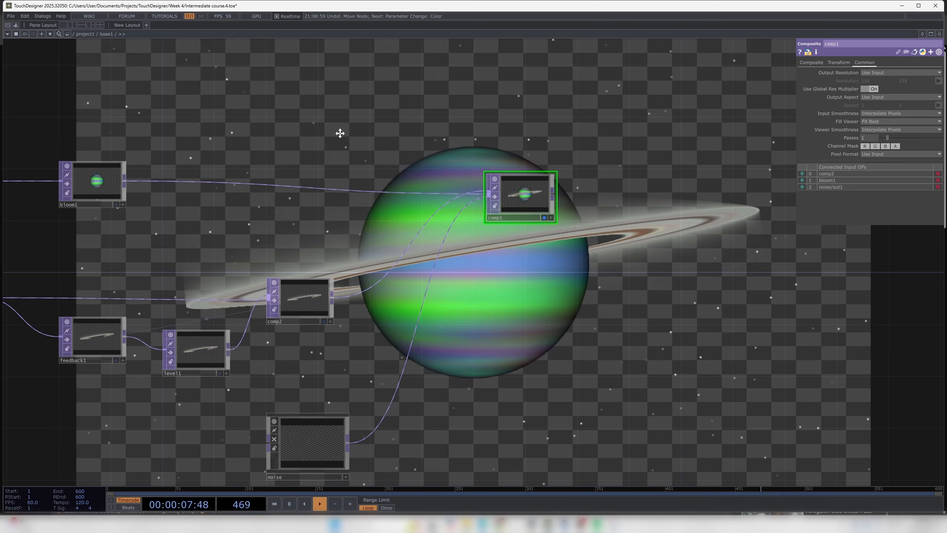
Step: Examine the sphere, noise texture and tube chains feeding geo1, phong1 and geo2, and inspect render1
key(h)
right_click(504, 211)
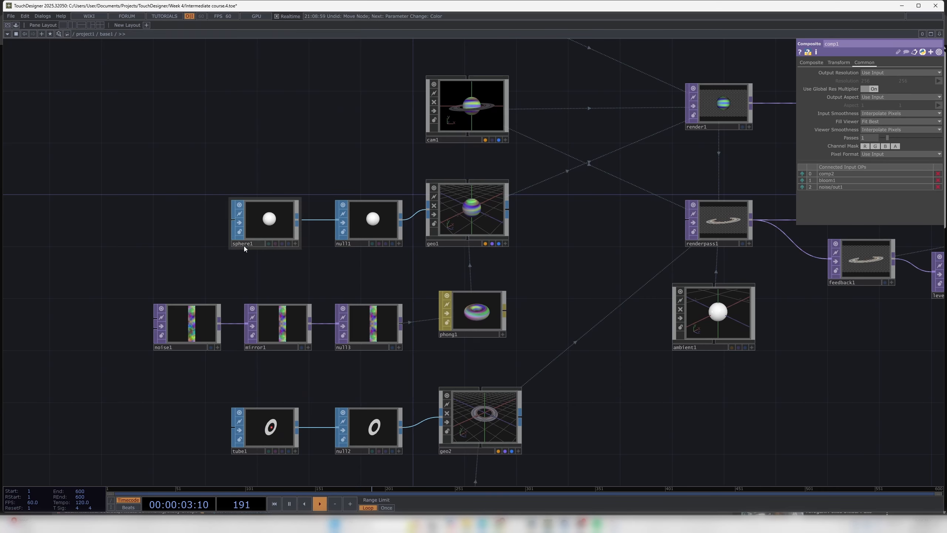
drag(245, 248, 351, 221)
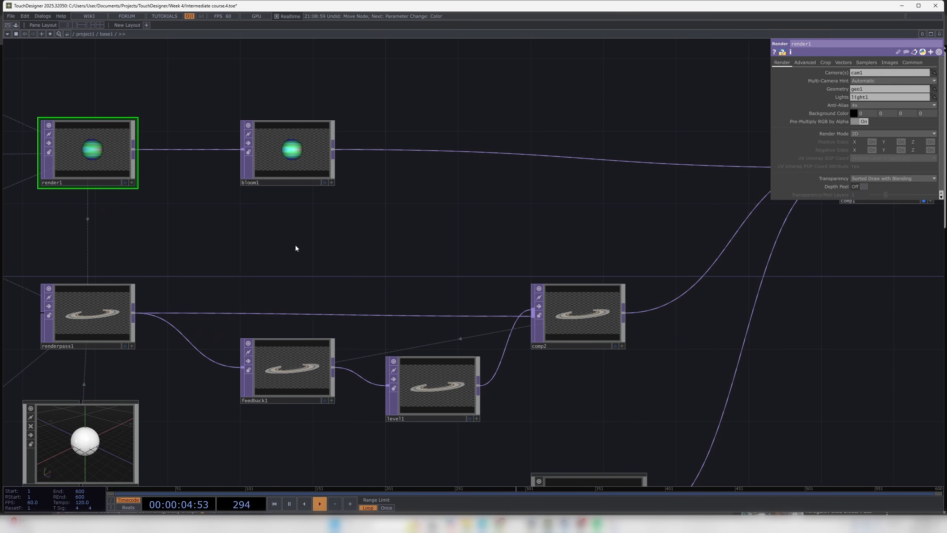
Step: Set bloom1's Pre-Gamma to 3
scroll(295, 246, down, 3)
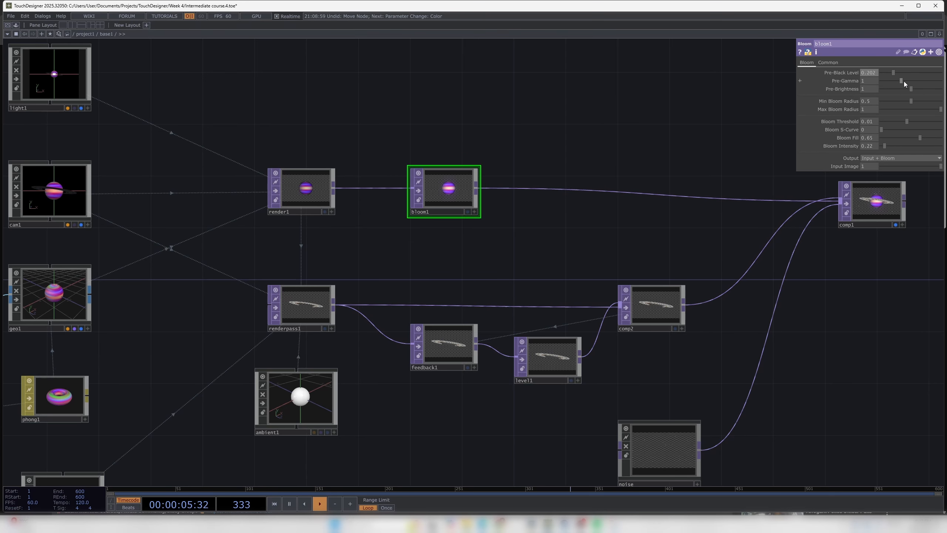
drag(905, 81, 878, 81)
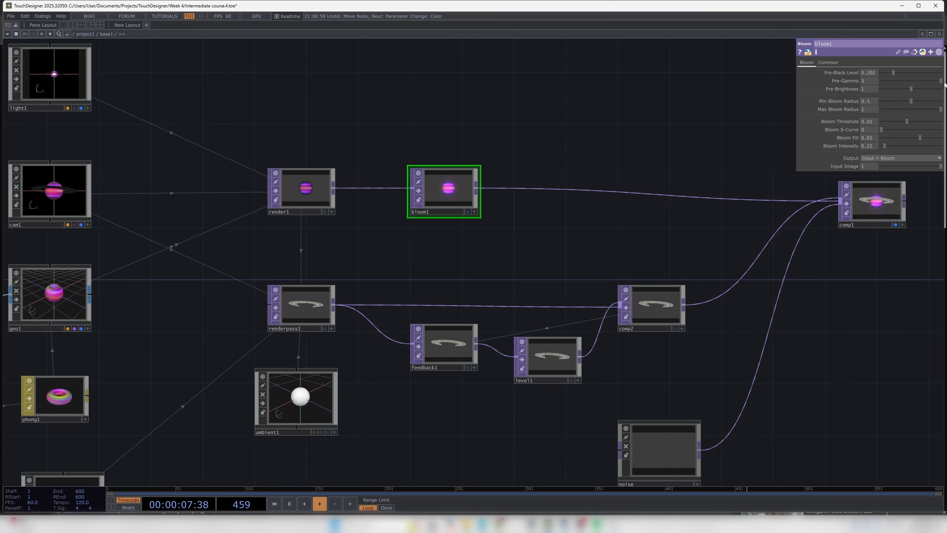
drag(598, 136, 332, 131)
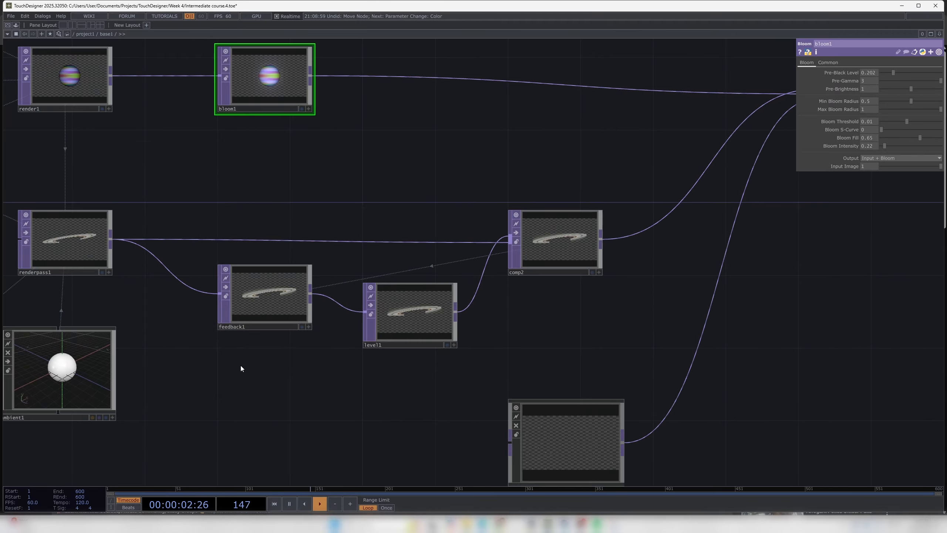
Step: Trace how comp2 and the noise component feed comp1, and inspect the noise component's star parameters
scroll(284, 309, up, 5)
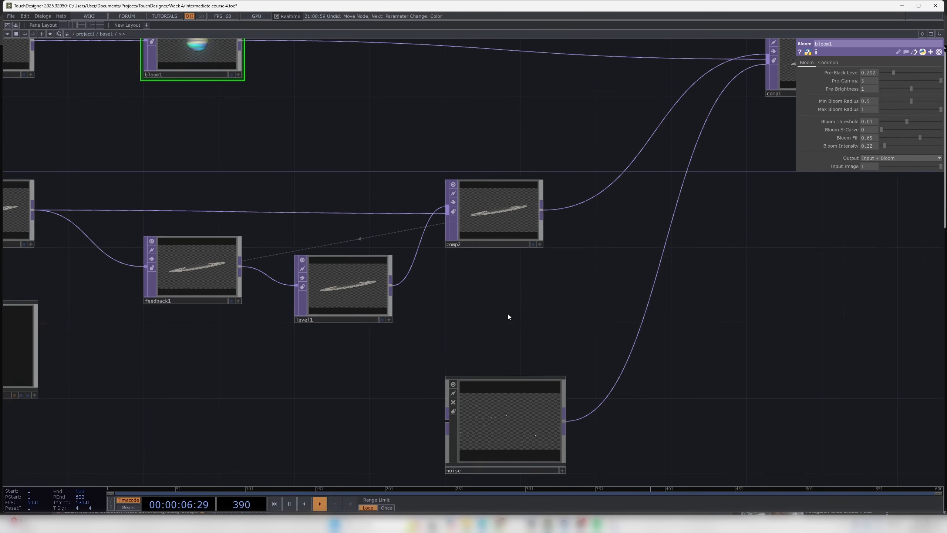
drag(508, 314, 450, 249)
drag(506, 53, 369, 231)
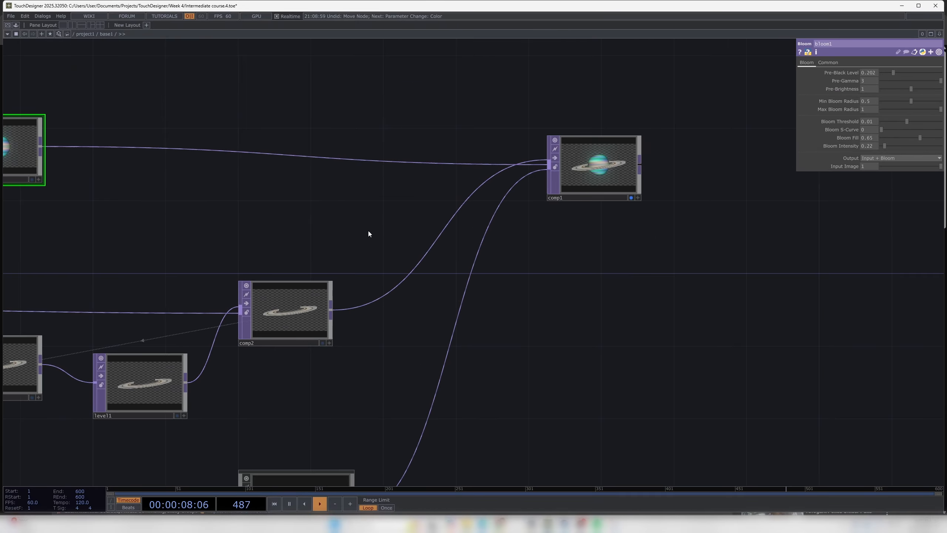
drag(214, 234, 490, 327)
drag(565, 468, 488, 338)
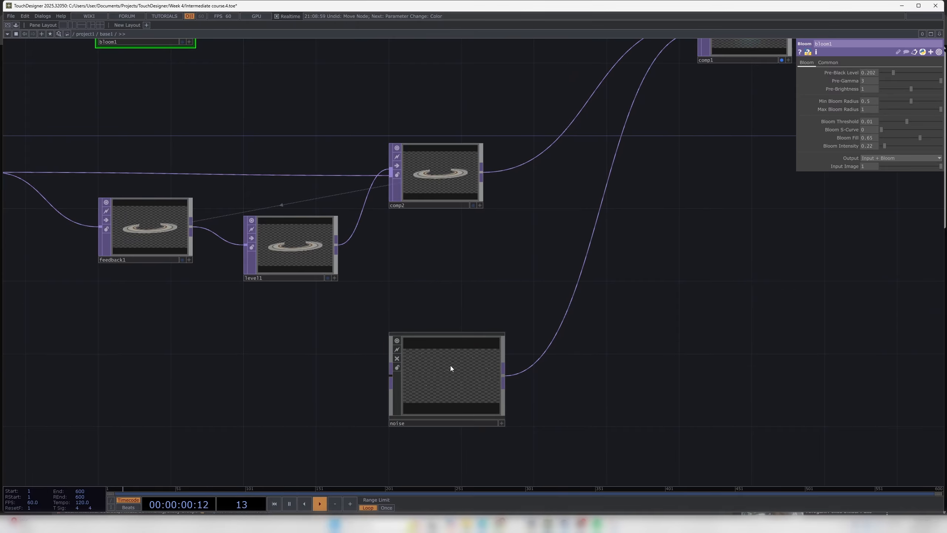
click(450, 366)
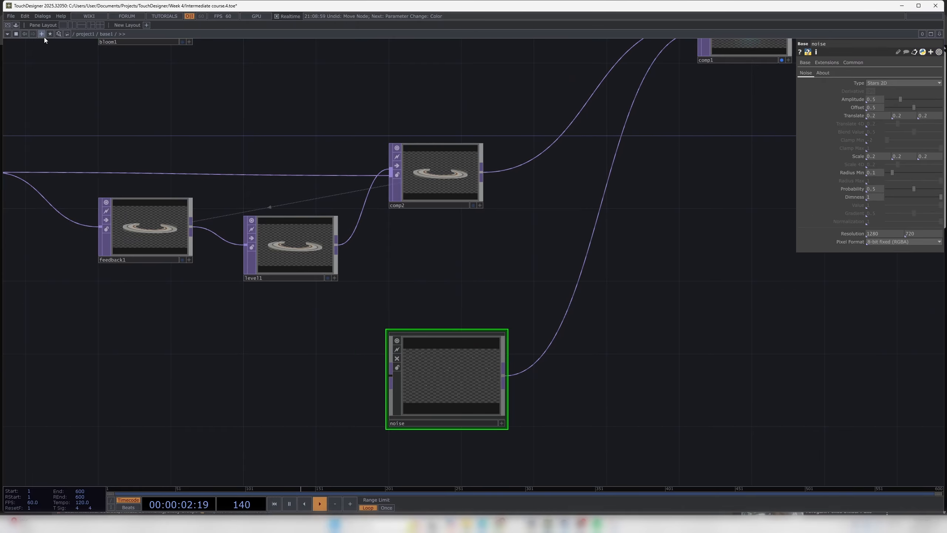
click(15, 25)
Step: Examine the ring's feedback loop up close, from renderpass1 through feedback1 and level1
drag(667, 198, 316, 134)
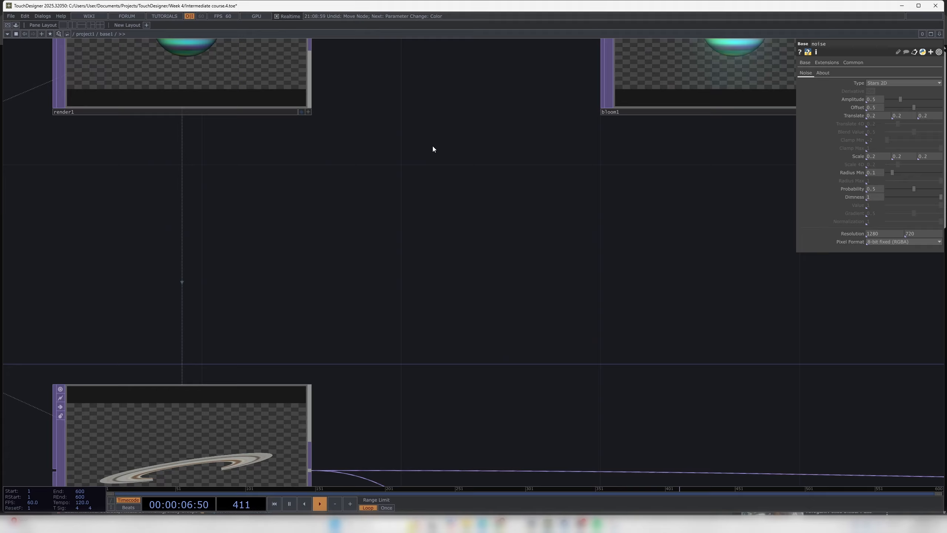
scroll(433, 224, down, 3)
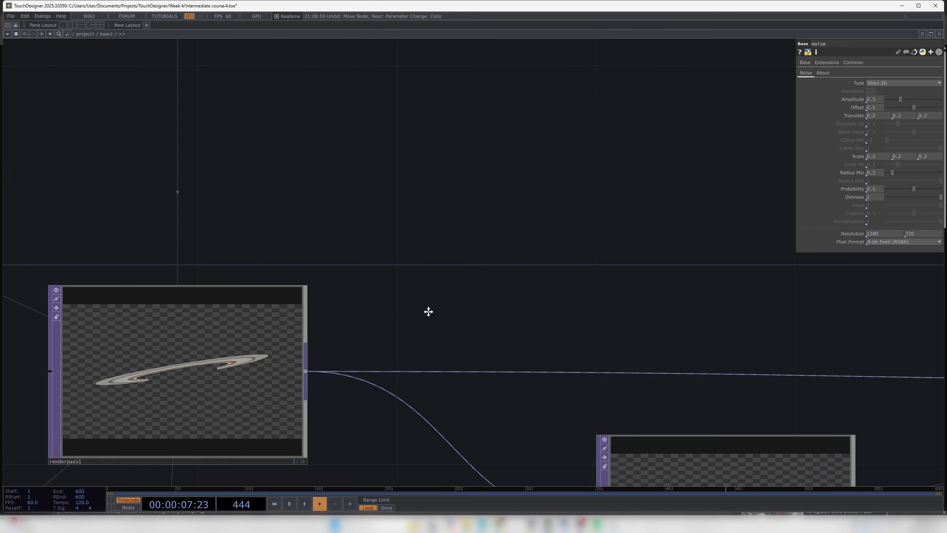
scroll(411, 320, left, 3)
scroll(515, 337, down, 3)
drag(544, 338, 395, 217)
drag(559, 300, 288, 352)
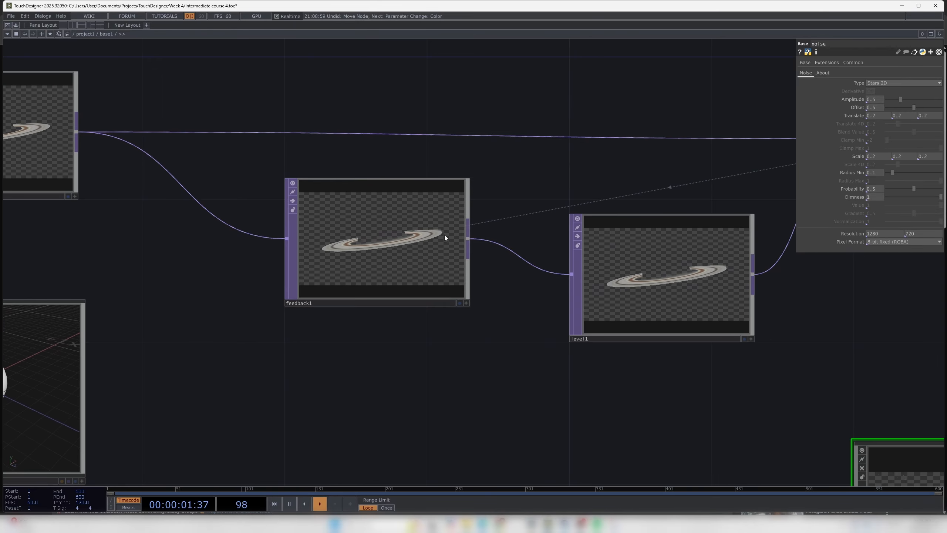
drag(425, 327, 299, 470)
drag(455, 123, 347, 309)
drag(621, 264, 373, 254)
drag(637, 266, 317, 228)
mouse_move(646, 266)
mouse_down()
mouse_move(471, 277)
mouse_move(352, 299)
mouse_up()
Step: View the final output of the tutorial 3 original project in its own viewer window and close it
right_click(457, 171)
click(479, 141)
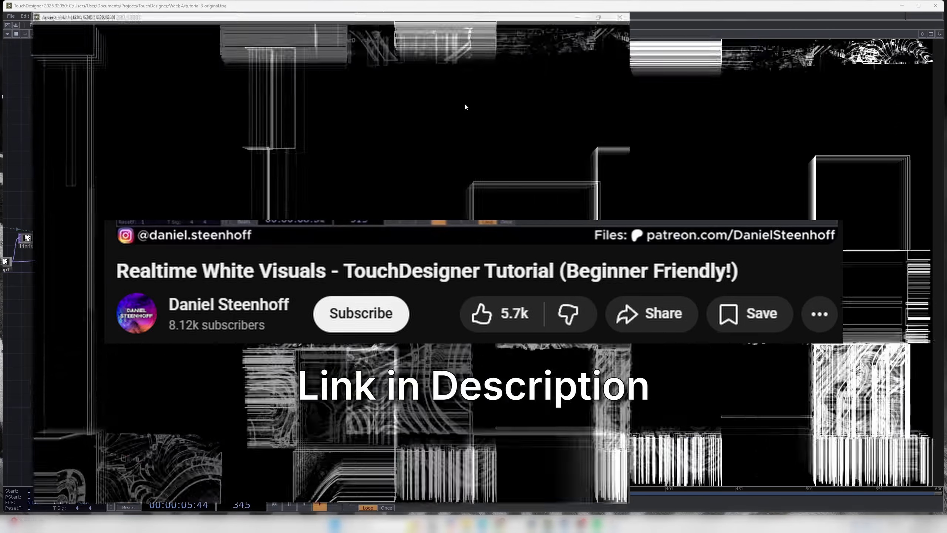
click(491, 19)
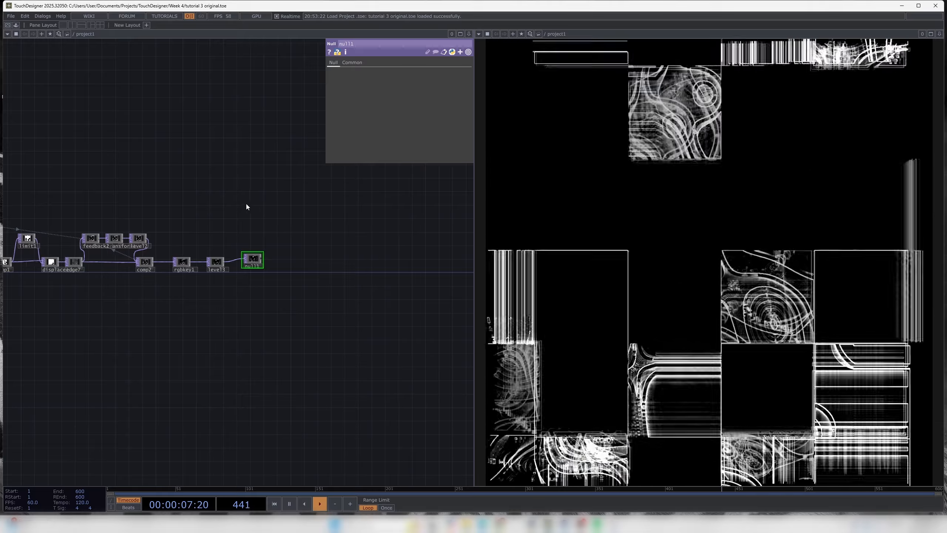
Step: Go to the start of the tutorial 3 network and inspect noise1's translate expressions
drag(243, 204, 393, 203)
drag(178, 203, 296, 204)
scroll(178, 251, up, 4)
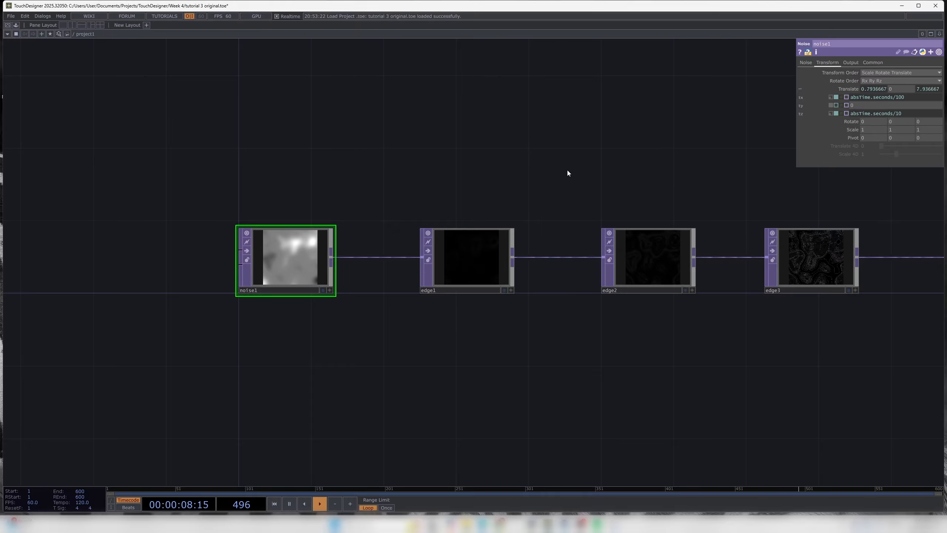
Step: Inspect the settings of the chained Edge operators from edge1 through edge5
drag(567, 173, 482, 179)
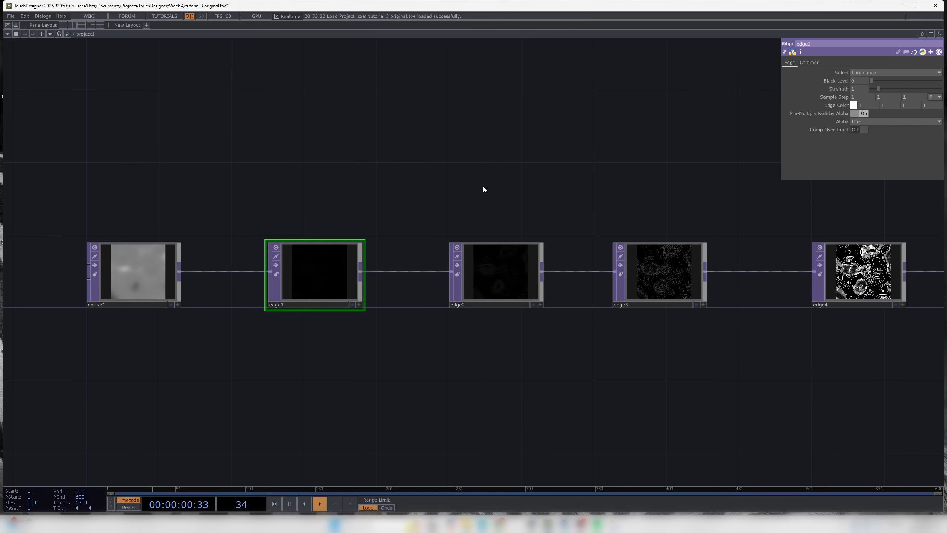
drag(484, 186, 445, 188)
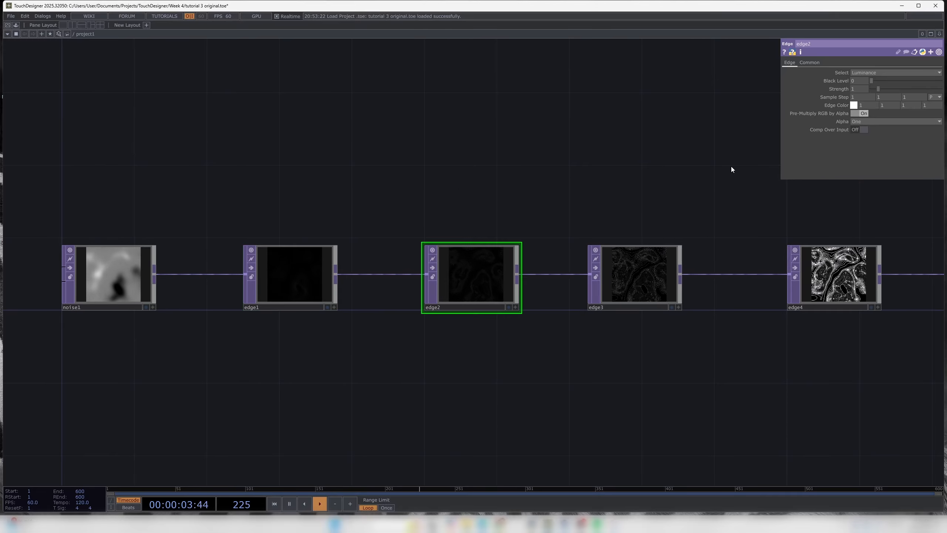
drag(610, 164, 396, 180)
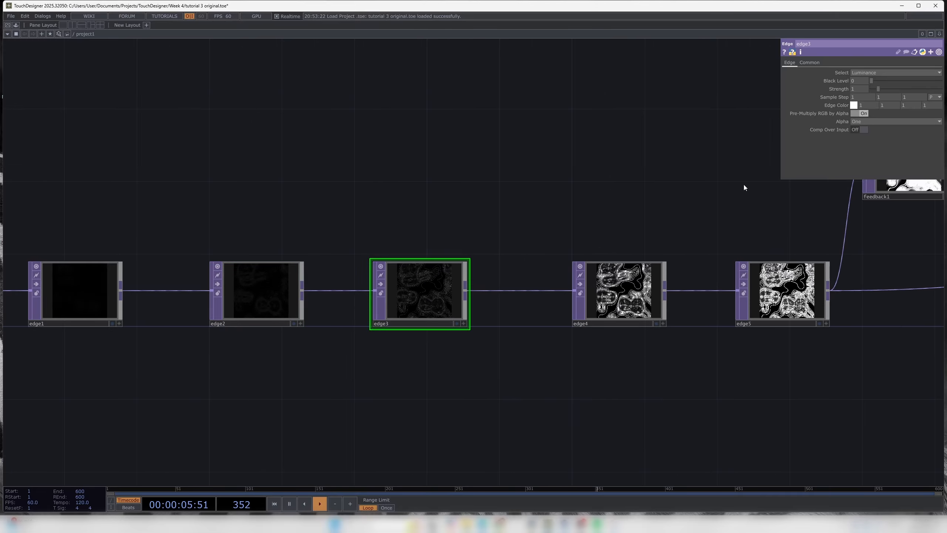
drag(570, 156, 349, 154)
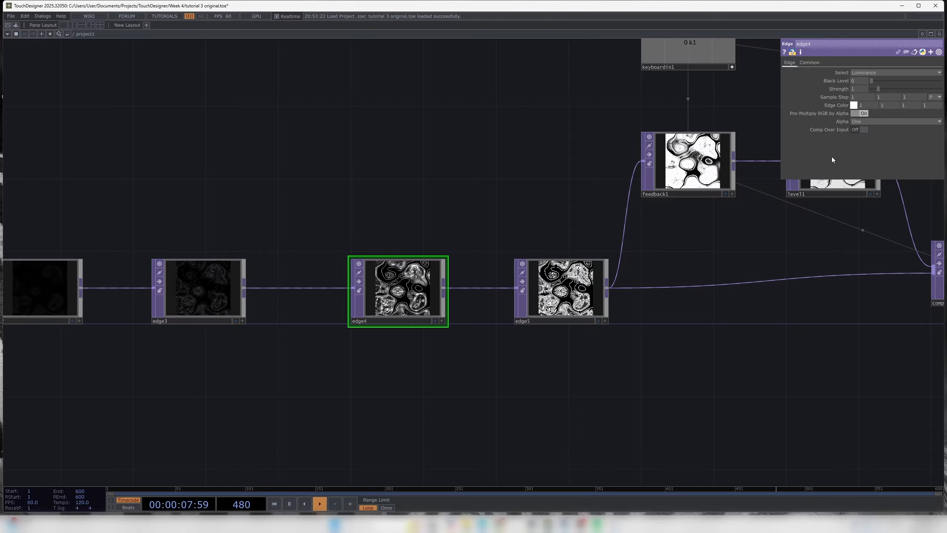
drag(550, 199, 448, 201)
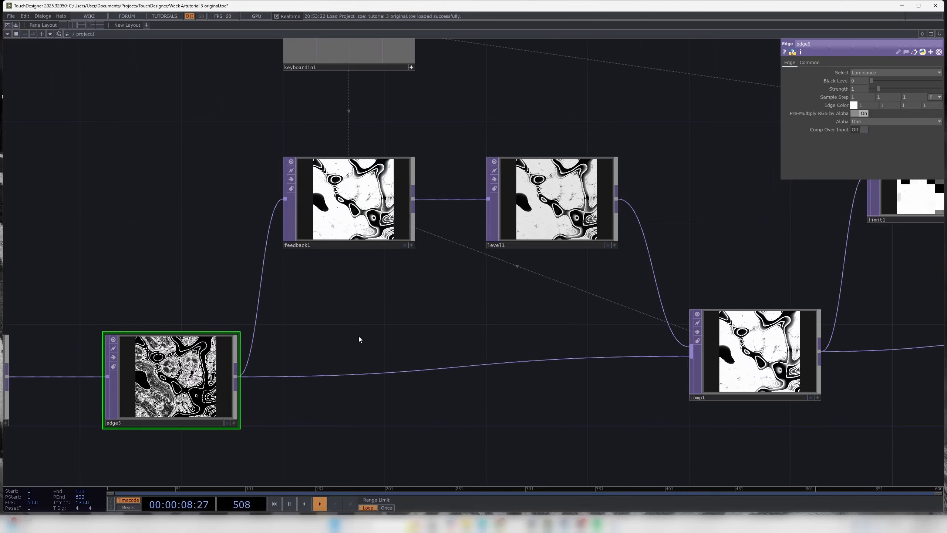
Step: Inspect feedback1's target and reset parameters and its loop through level1 and comp1
drag(395, 345, 343, 434)
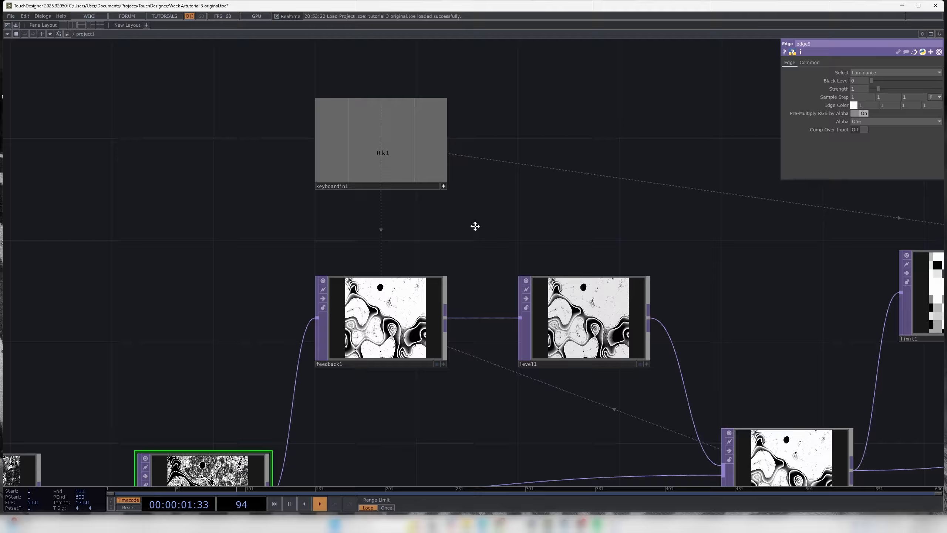
drag(475, 226, 479, 237)
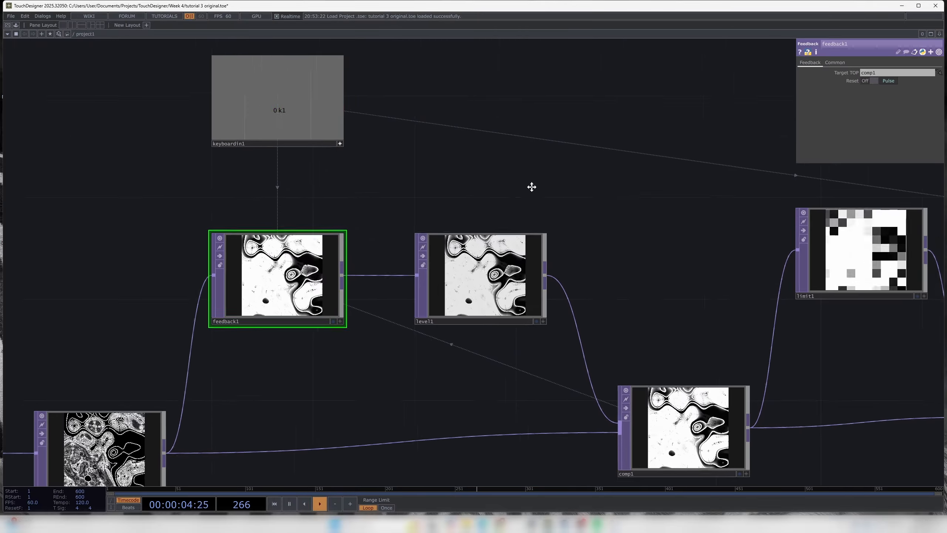
drag(530, 186, 514, 178)
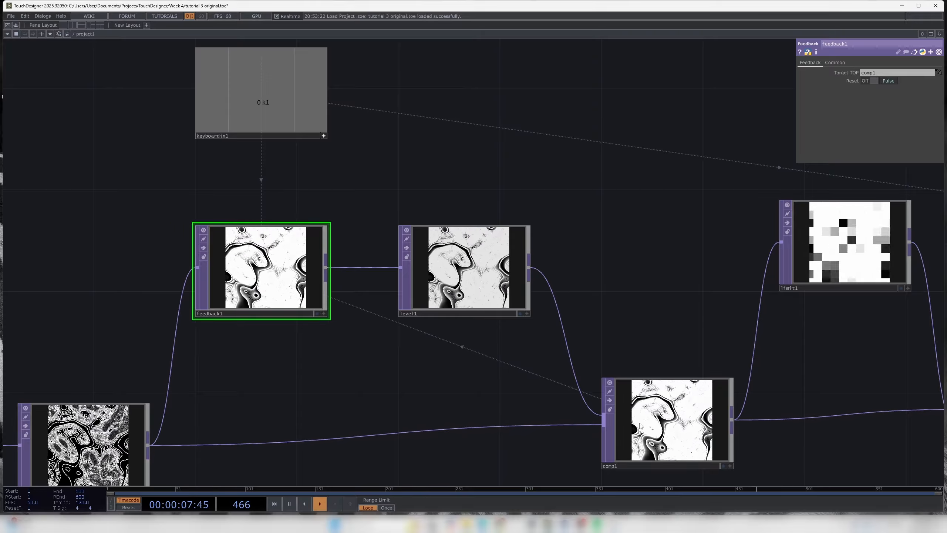
drag(631, 308, 635, 279)
right_drag(664, 213, 76, 474)
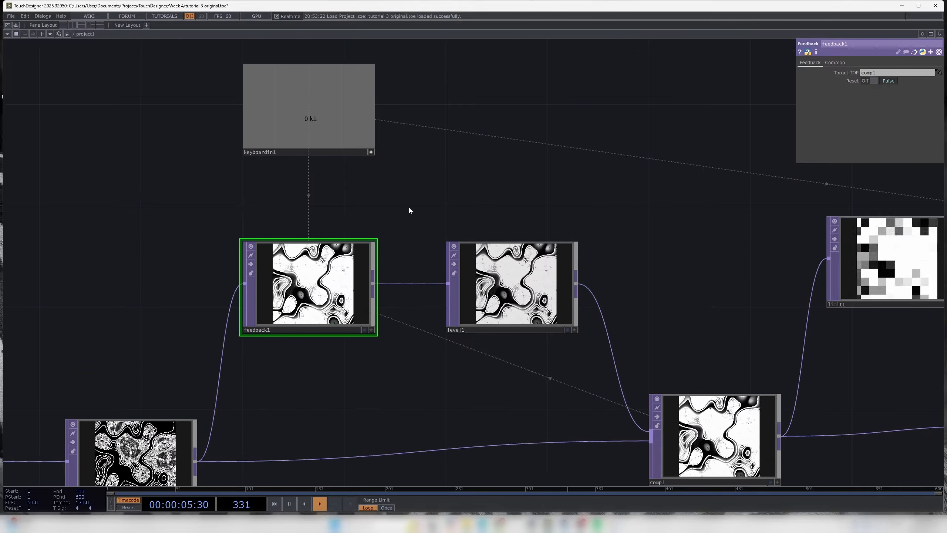
Step: Check the parameters of level1 and keyboardin1, and test resetting the feedback loop with keyboardin1's assigned key
click(510, 284)
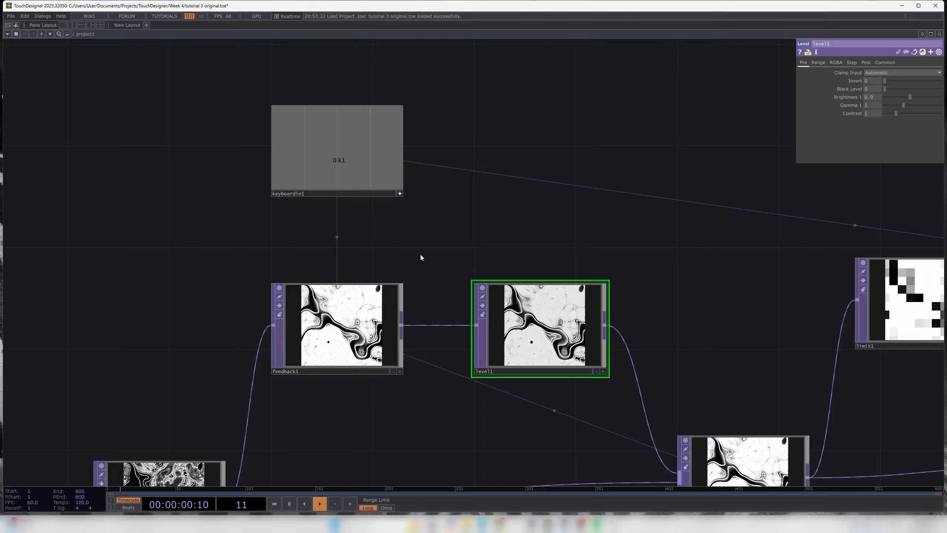
drag(423, 257, 439, 279)
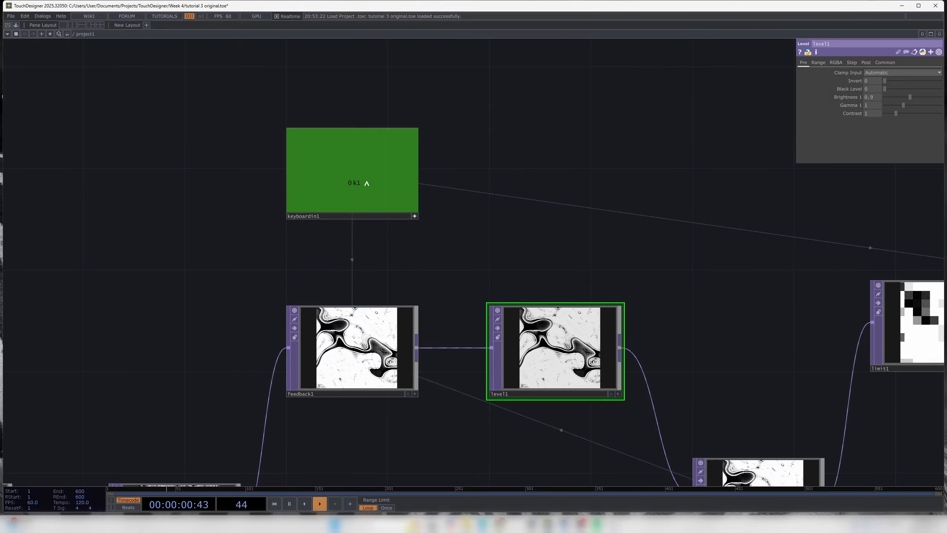
click(410, 215)
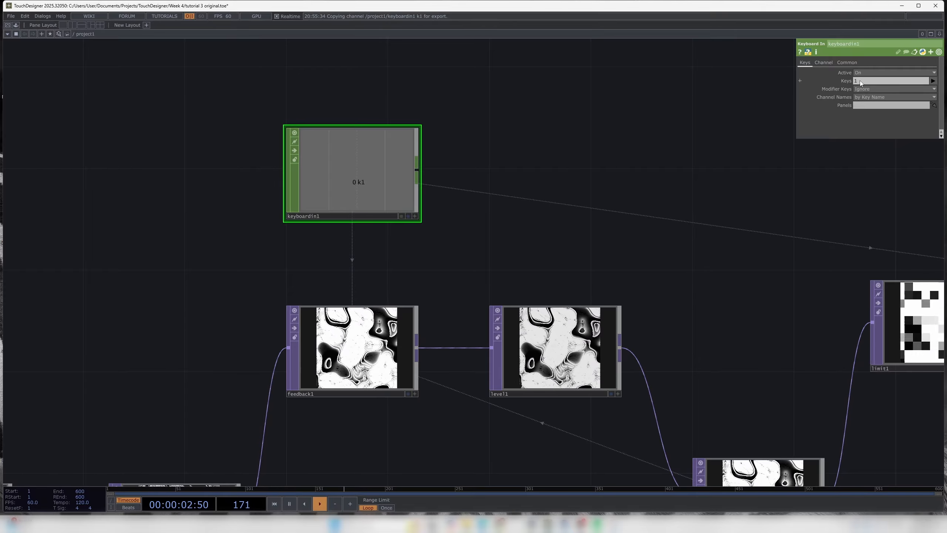
key(1)
key(1)
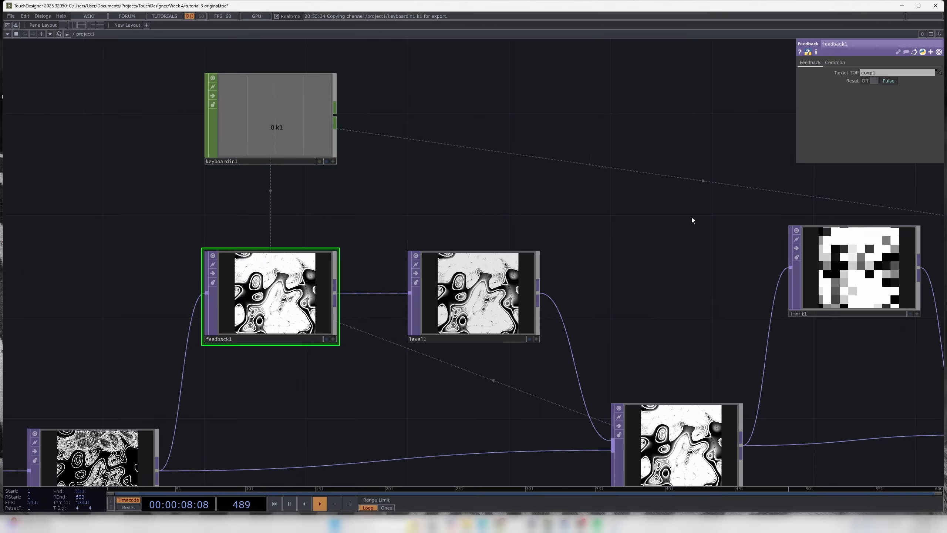
Step: Inspect limit1's quantize parameters and how it connects comp1 to displace1
drag(611, 267, 322, 193)
drag(536, 314, 355, 293)
click(358, 186)
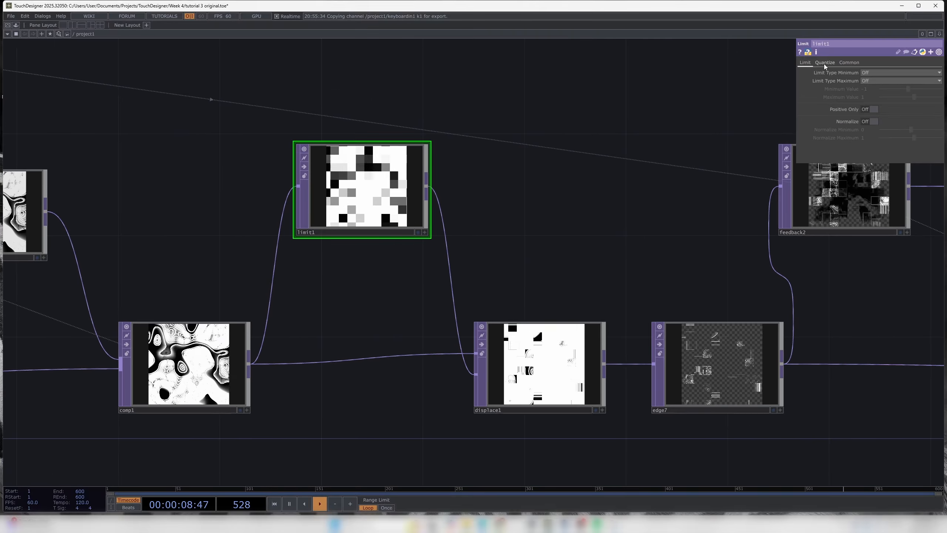
click(824, 62)
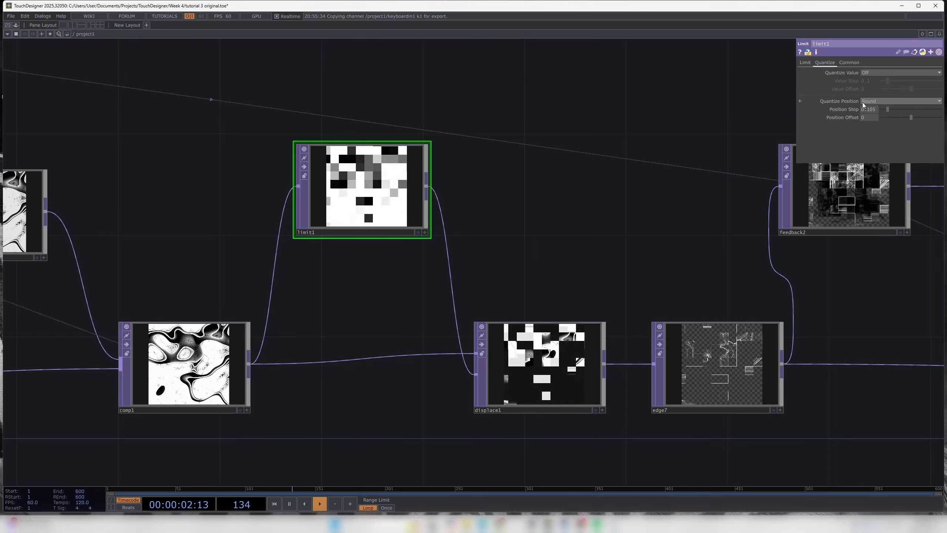
drag(594, 210, 455, 176)
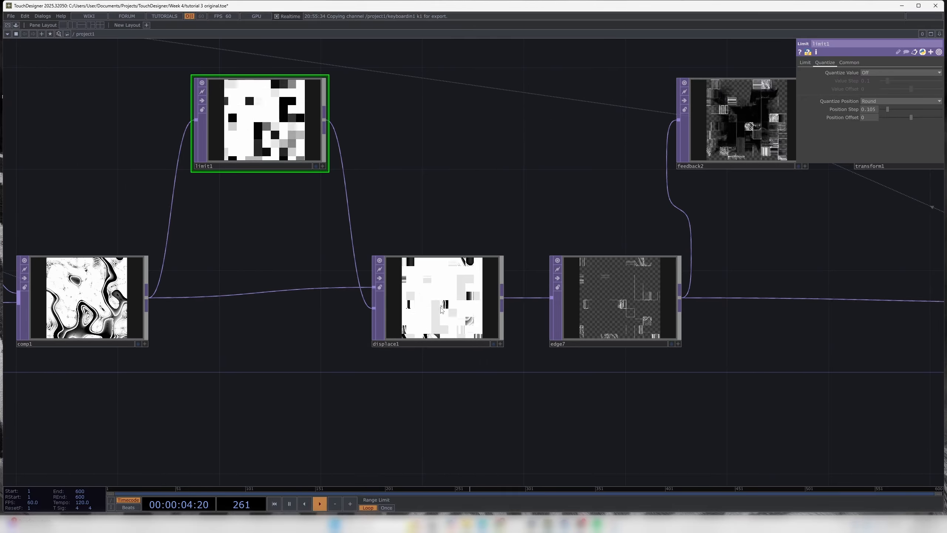
Step: Inspect displace1's displacement parameters and how it combines comp1 with limit1
drag(271, 255, 302, 272)
click(479, 307)
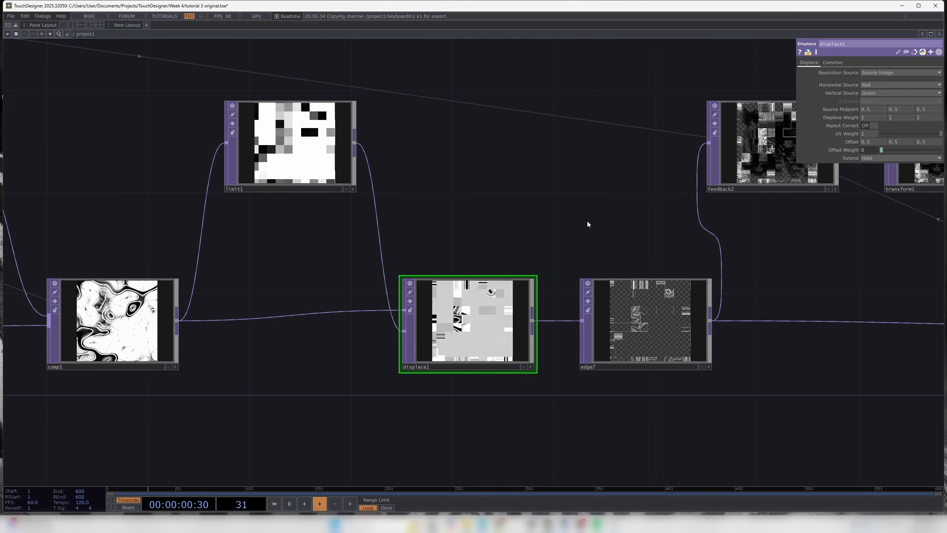
drag(598, 221, 530, 212)
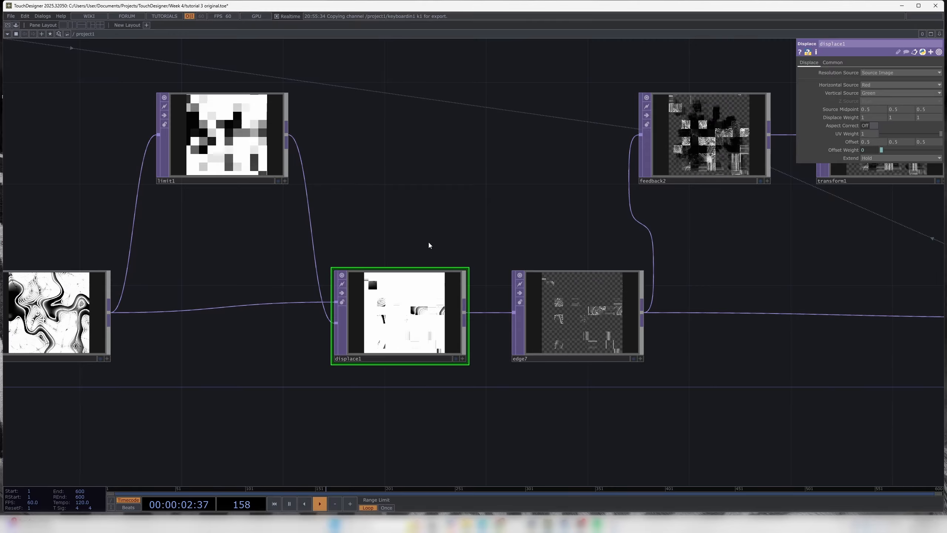
drag(381, 261, 487, 255)
Step: Inspect feedback2's target TOP and reset parameters and its loop from edge7 through transform1, level2 and comp2
drag(520, 204, 316, 201)
drag(433, 197, 271, 221)
click(298, 339)
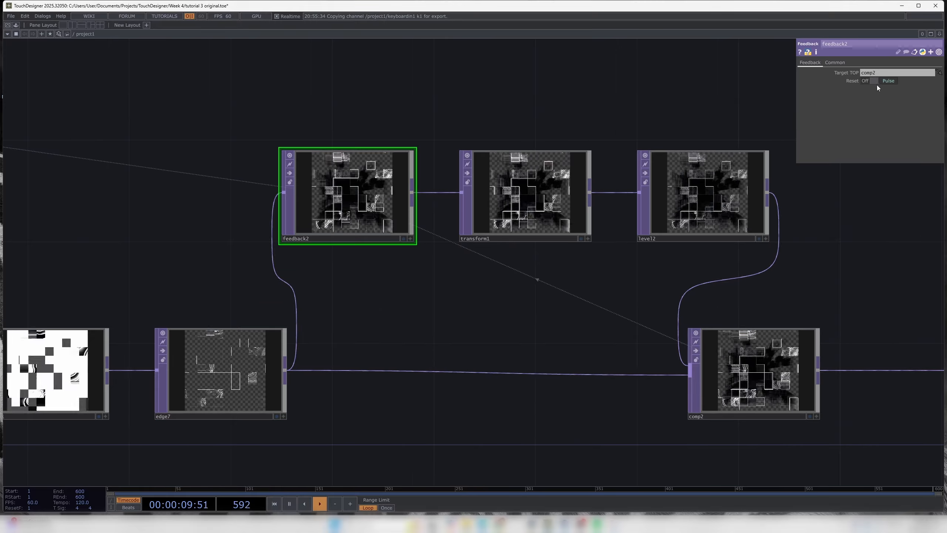
drag(469, 294, 372, 273)
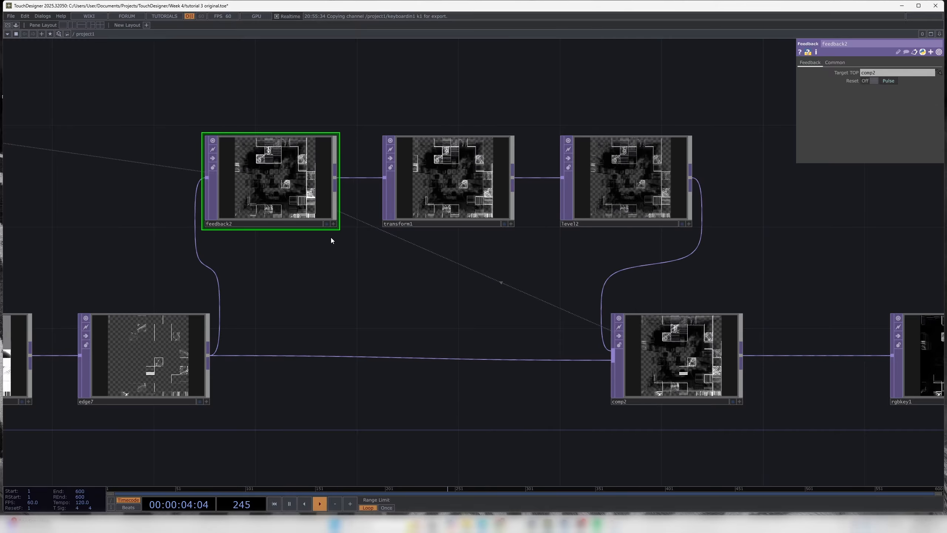
Step: Try a rotation of 1 on transform1, check its effect on the null1 output, and undo it
click(443, 179)
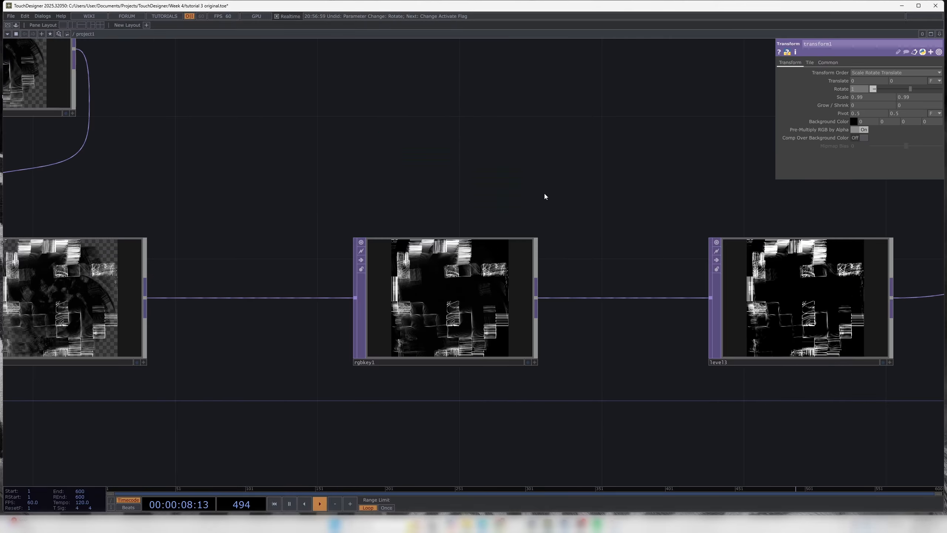
drag(545, 176, 389, 168)
drag(652, 161, 423, 155)
drag(615, 149, 340, 146)
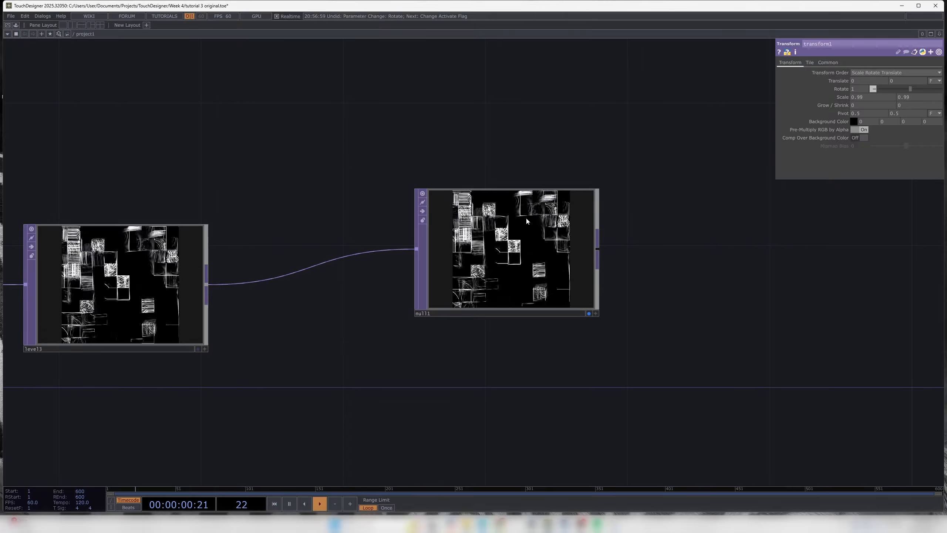
scroll(544, 248, up, 5)
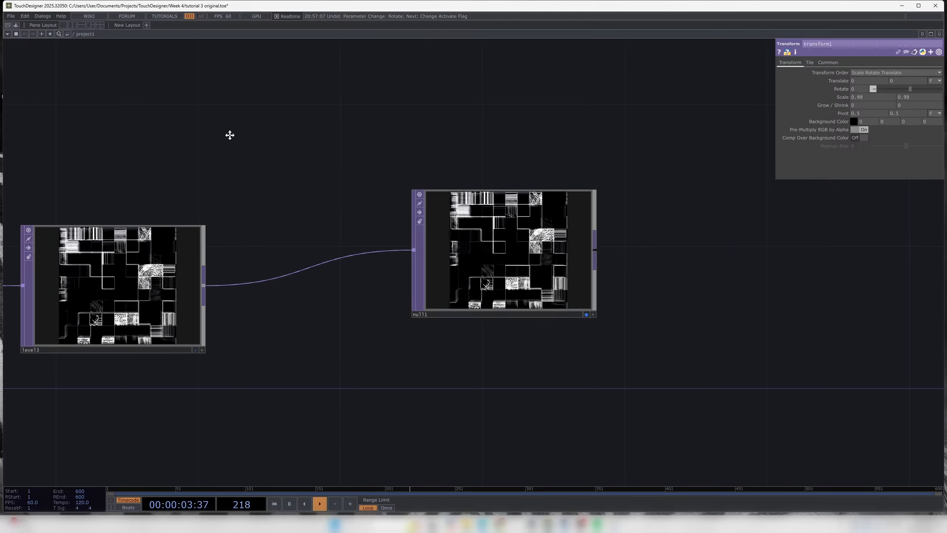
drag(230, 135, 615, 233)
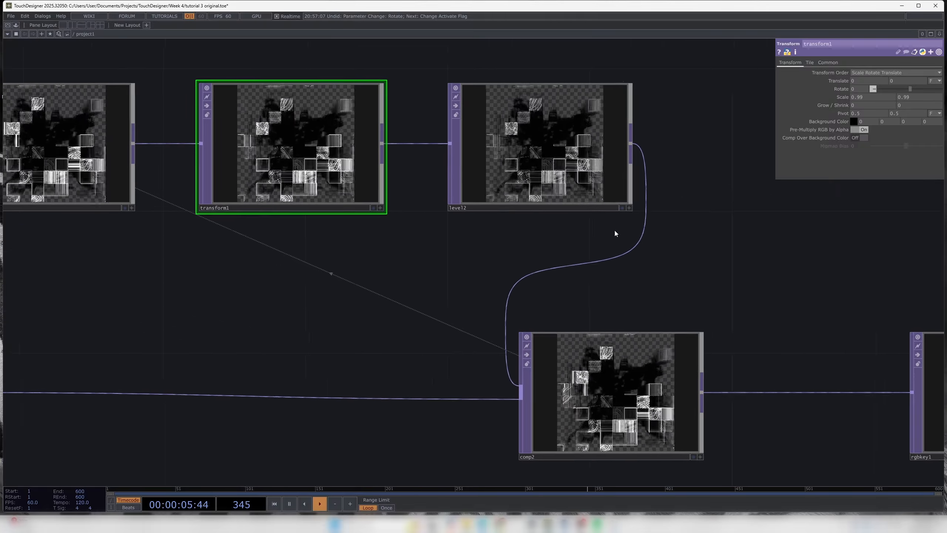
Step: Inspect the Pre parameters of level2, which follows transform1 in the second feedback loop
scroll(615, 233, down, 2)
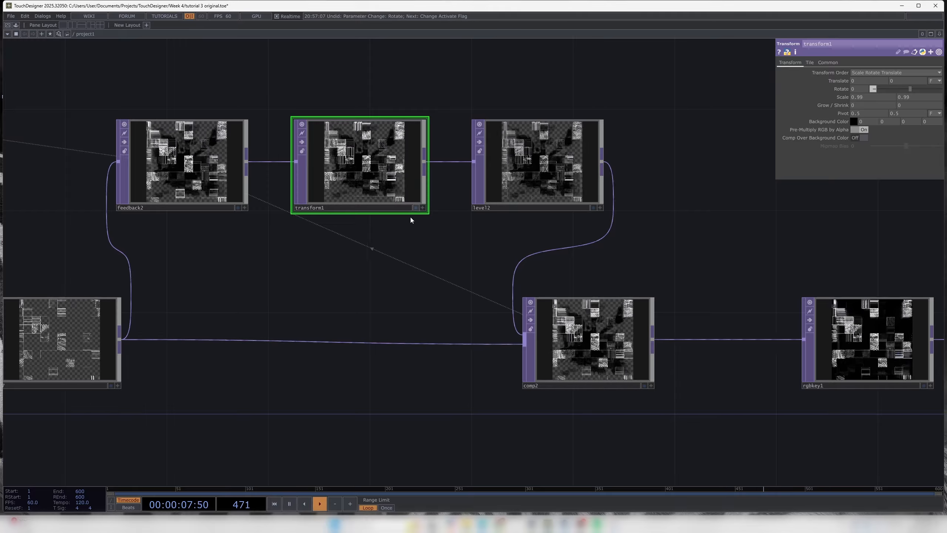
drag(462, 246, 455, 243)
click(541, 160)
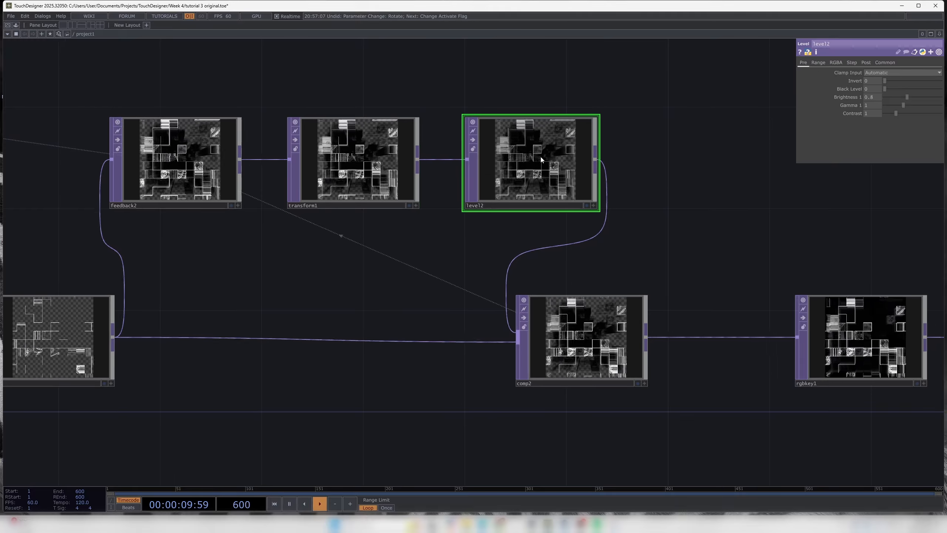
Step: Select the second feedback loop's operators and examine comp2's trail image up close
drag(694, 209, 721, 168)
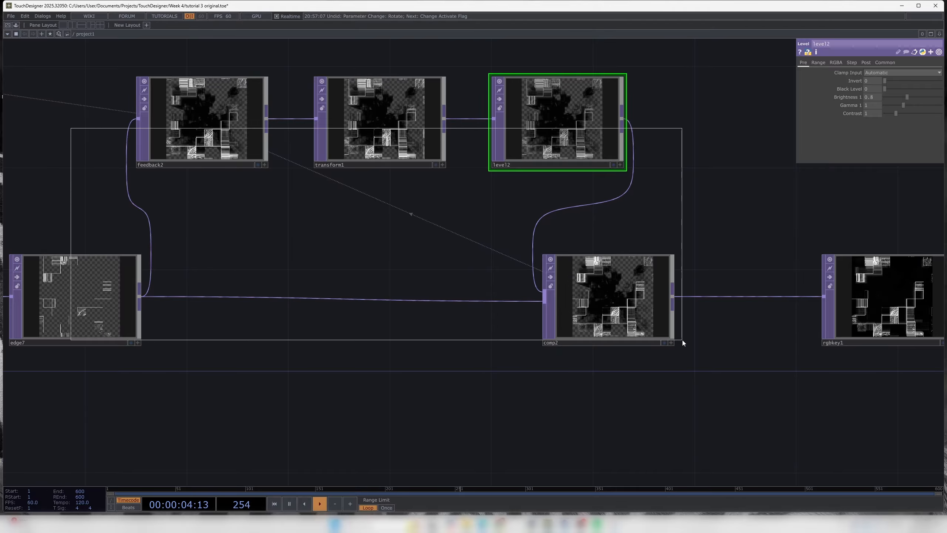
drag(683, 343, 621, 346)
scroll(630, 366, up, 5)
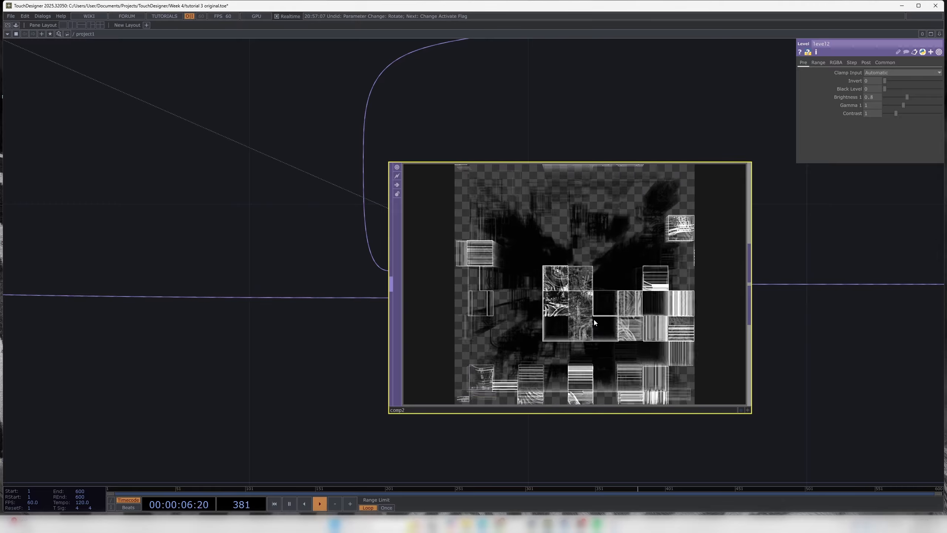
scroll(594, 323, down, 5)
drag(738, 246, 524, 220)
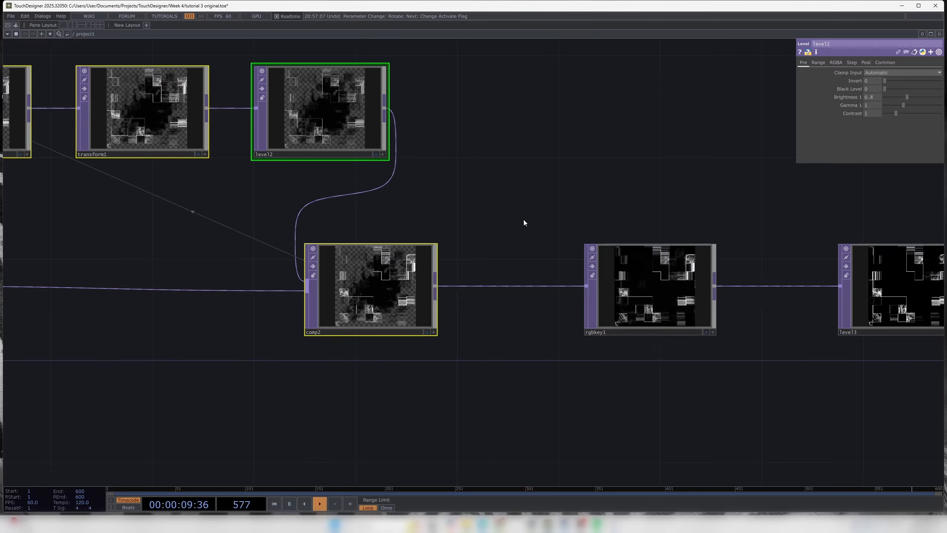
Step: Examine rgbkey1's keyed image and inspect level3's brightness and contrast parameters
scroll(659, 285, up, 2)
scroll(659, 286, up, 1)
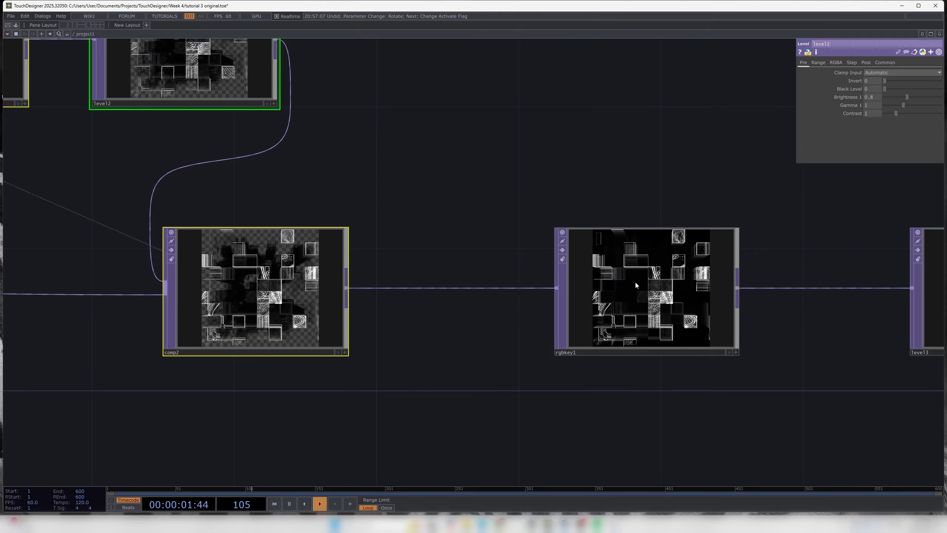
drag(679, 143, 278, 132)
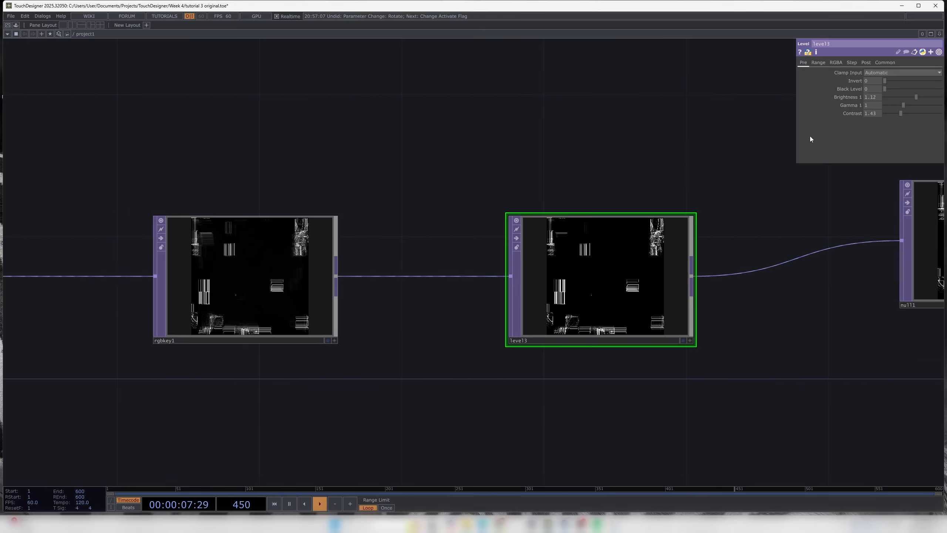
drag(700, 150, 508, 154)
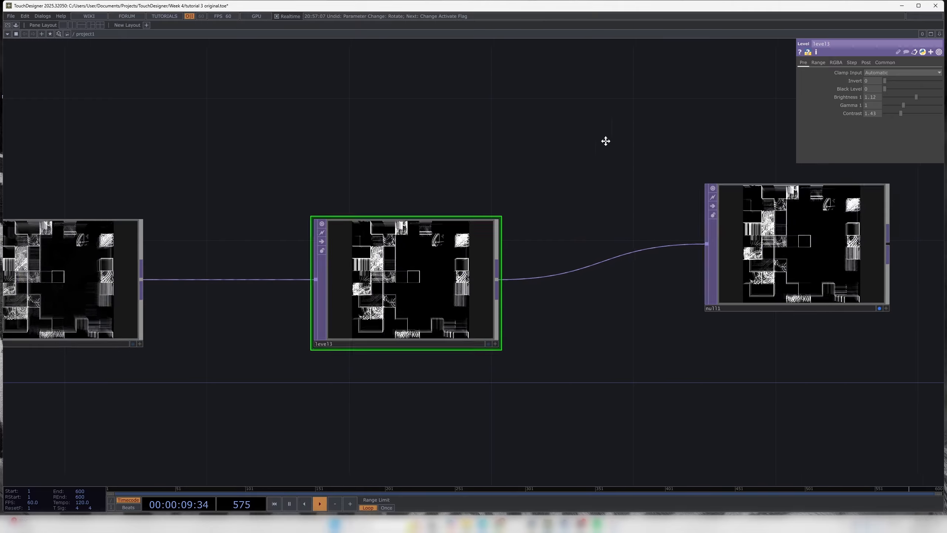
Step: Examine null1's final output up close, and review the complete network from noise1 to null1
drag(607, 142, 385, 151)
scroll(614, 250, up, 5)
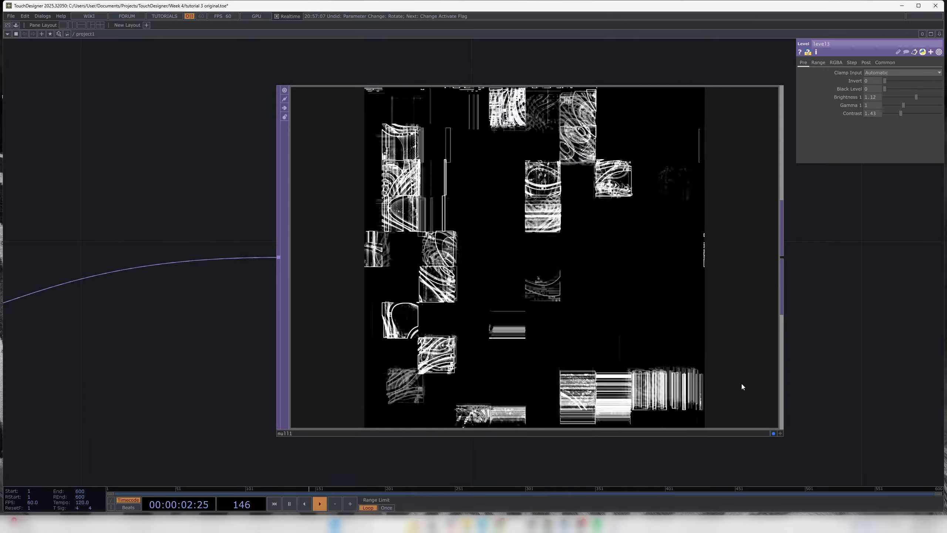
scroll(742, 386, down, 10)
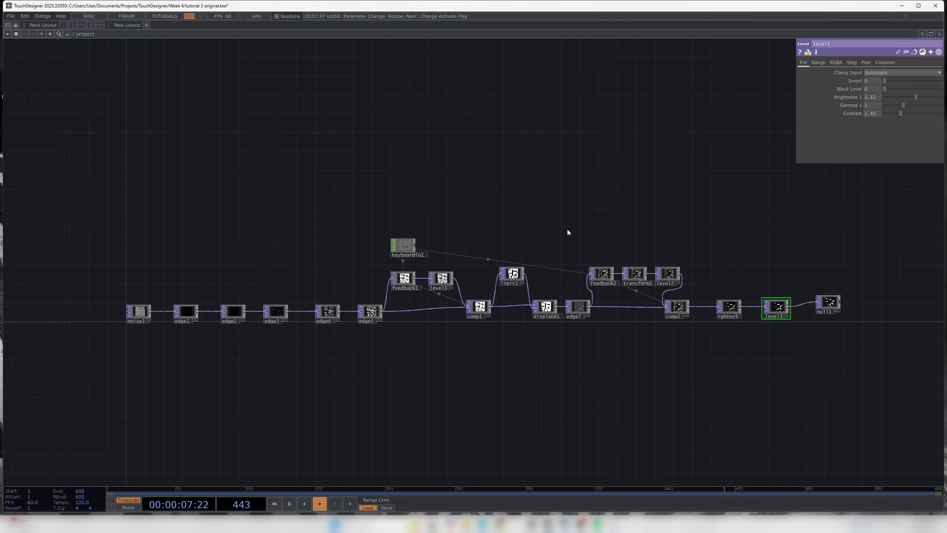
scroll(395, 321, up, 5)
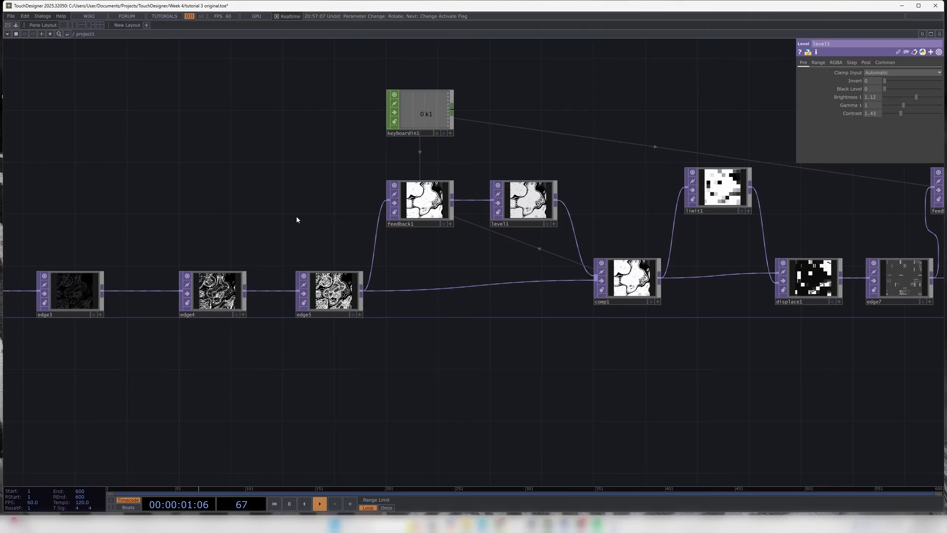
drag(296, 217, 239, 208)
drag(548, 178, 401, 177)
scroll(611, 223, down, 5)
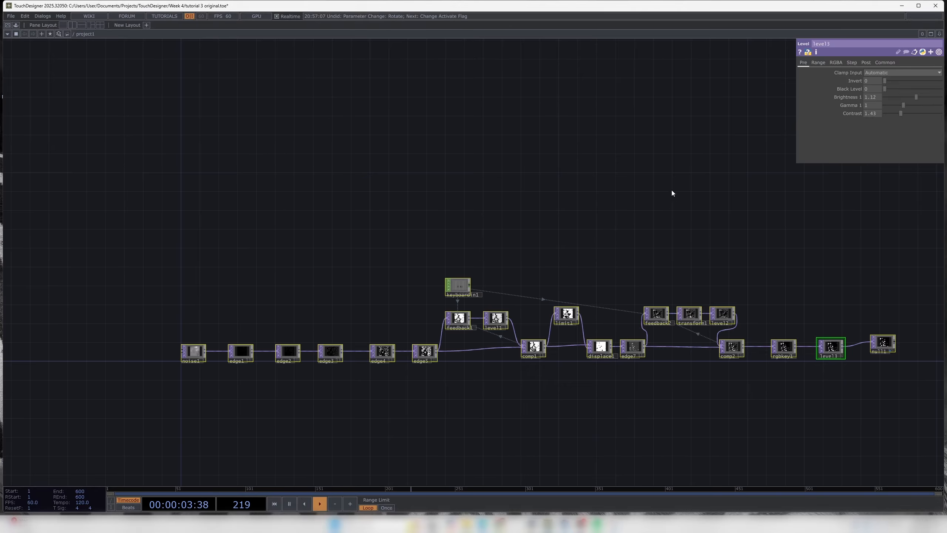
Step: Split the workspace into two side-by-side panes and make the second pane a viewer of the final output
click(80, 26)
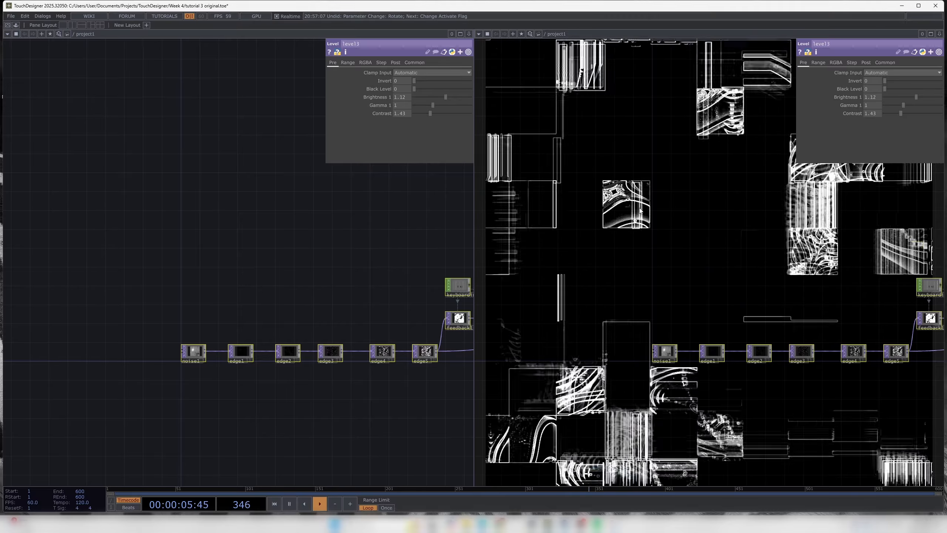
click(479, 34)
click(488, 63)
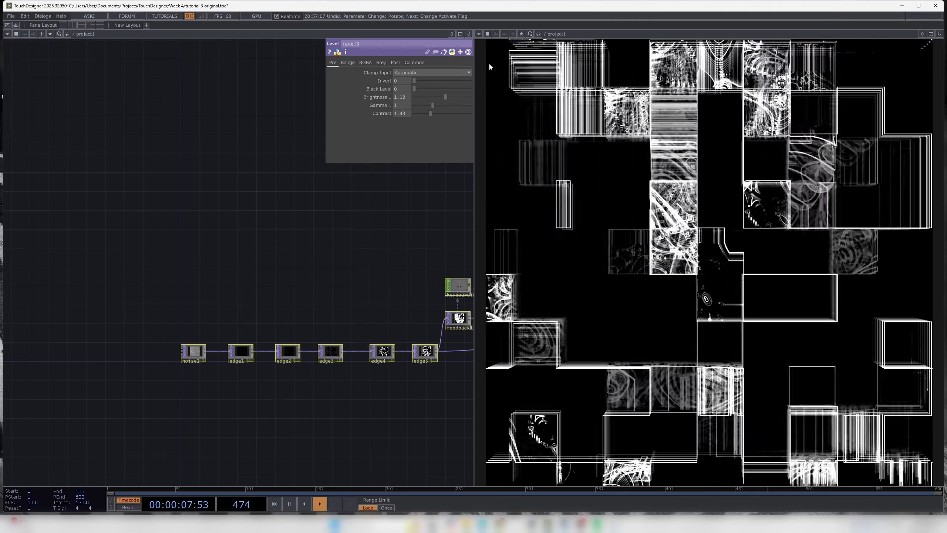
drag(327, 210, 184, 192)
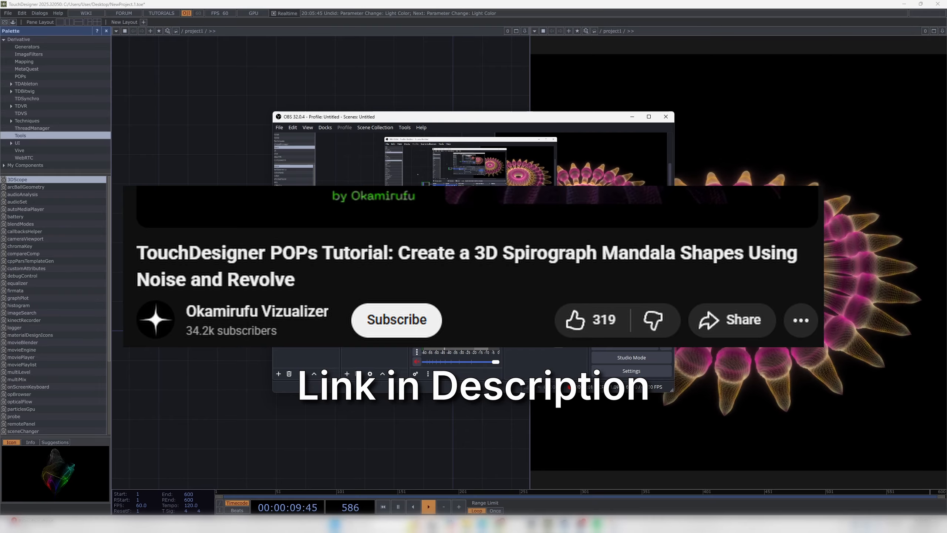
Step: In the NewProject.1 mandala project, return to a single network pane and hide the backdrop image
click(239, 209)
drag(258, 185, 224, 160)
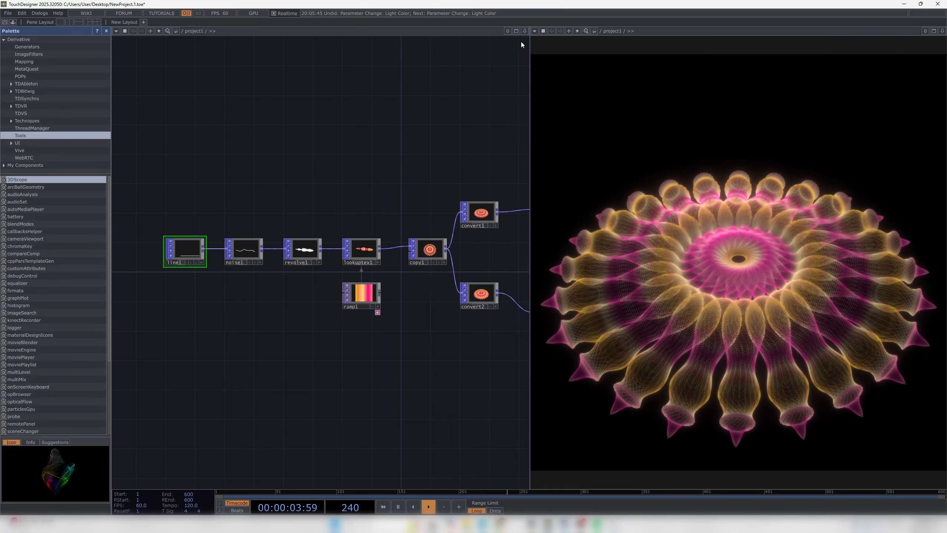
drag(333, 48, 370, 45)
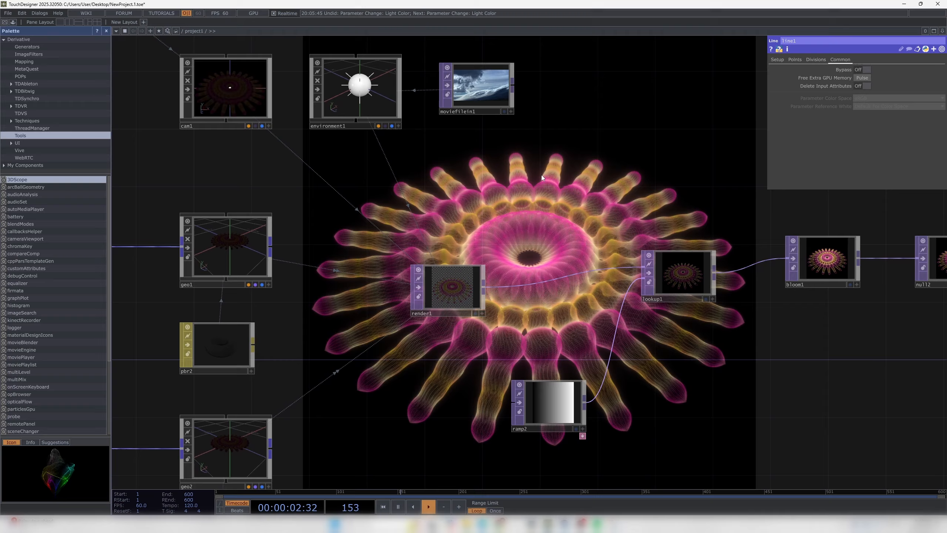
right_click(542, 175)
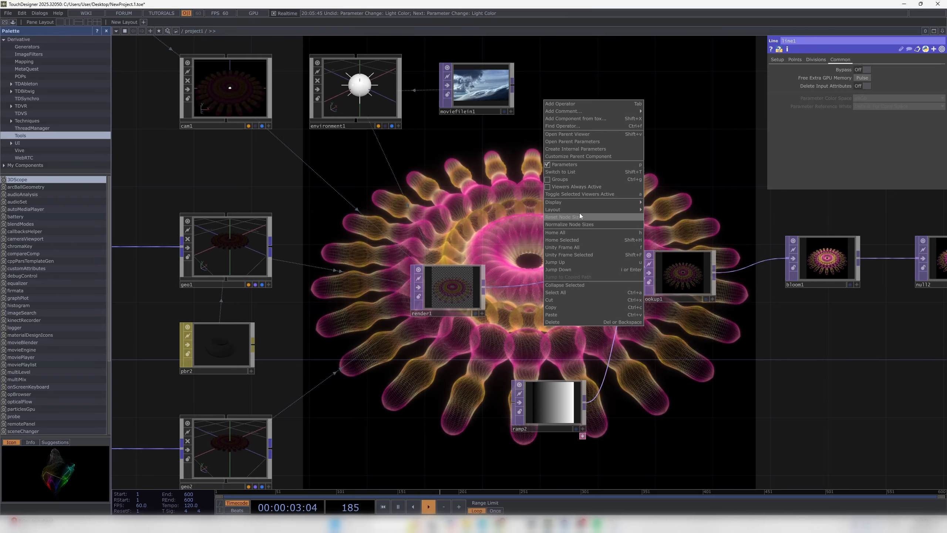
mouse_move(597, 213)
click(668, 254)
Step: Examine the start of the mandala network at line1 and inspect noise1's noise parameters
scroll(594, 227, down, 5)
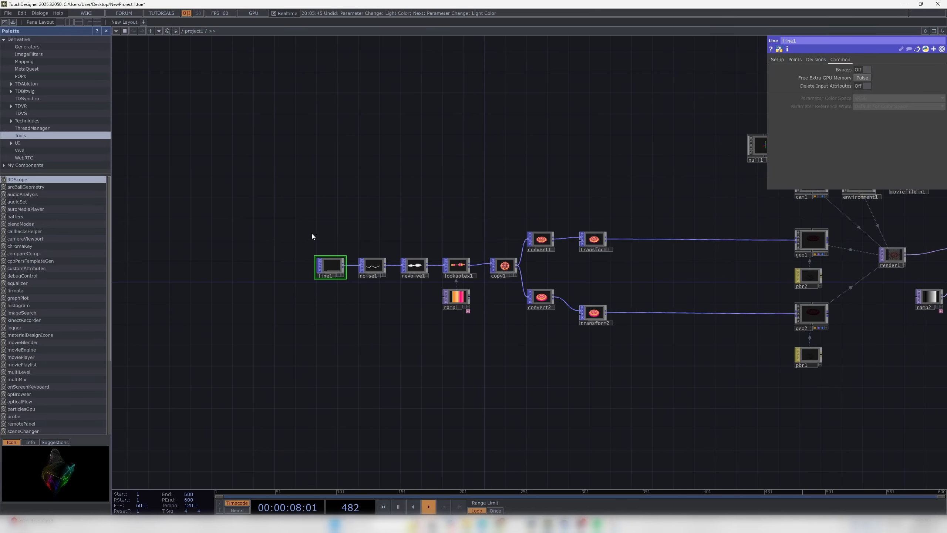
scroll(311, 234, up, 8)
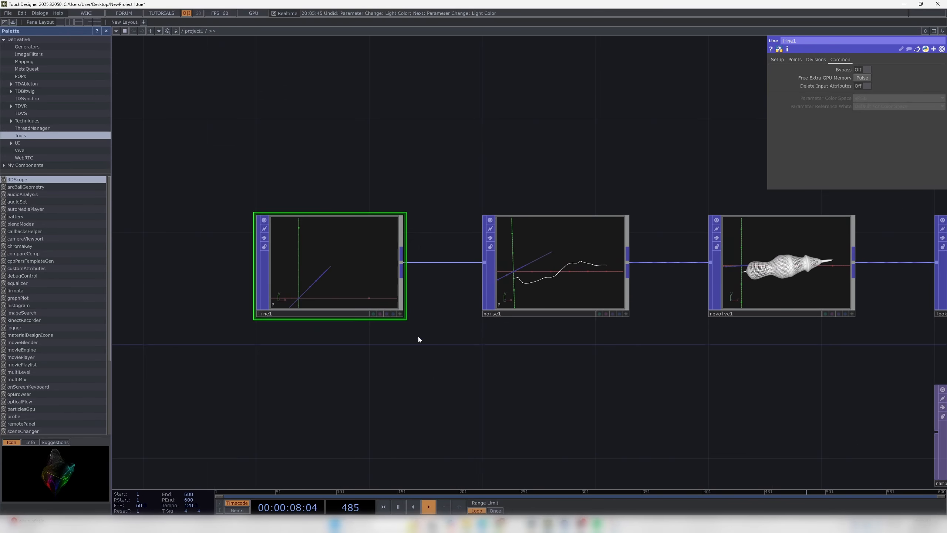
drag(549, 192, 433, 180)
click(486, 285)
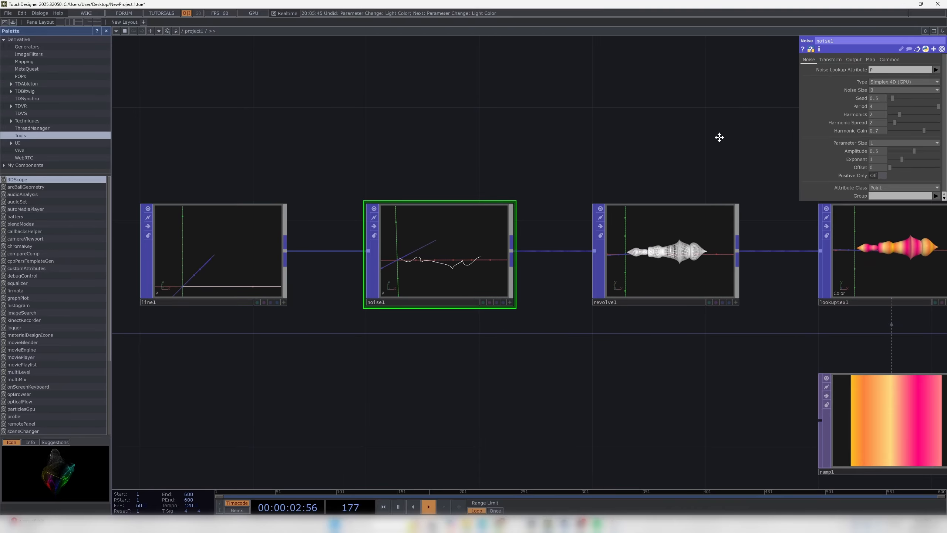
Step: Inspect revolve1's parameters and examine the solid it generates from the noise-displaced line
drag(719, 137, 660, 139)
click(618, 278)
scroll(618, 278, up, 2)
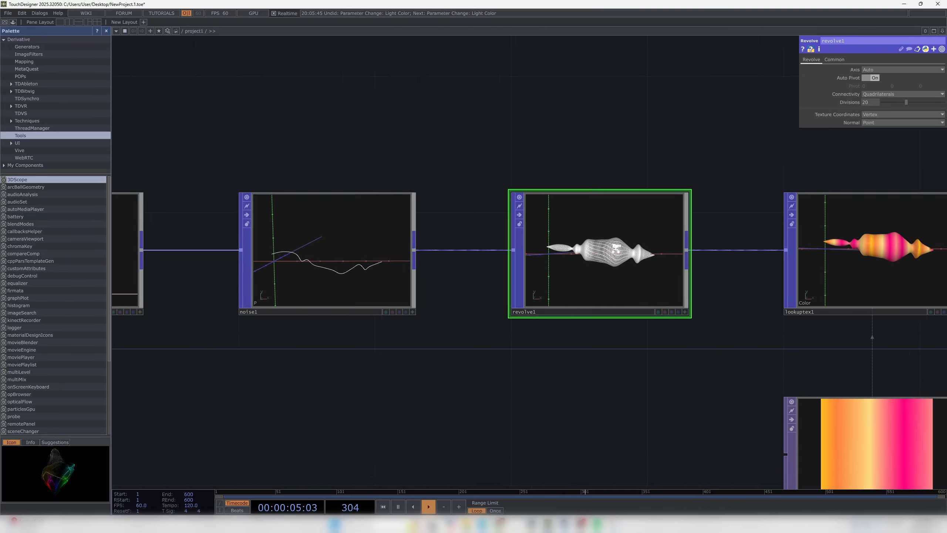
scroll(619, 248, up, 3)
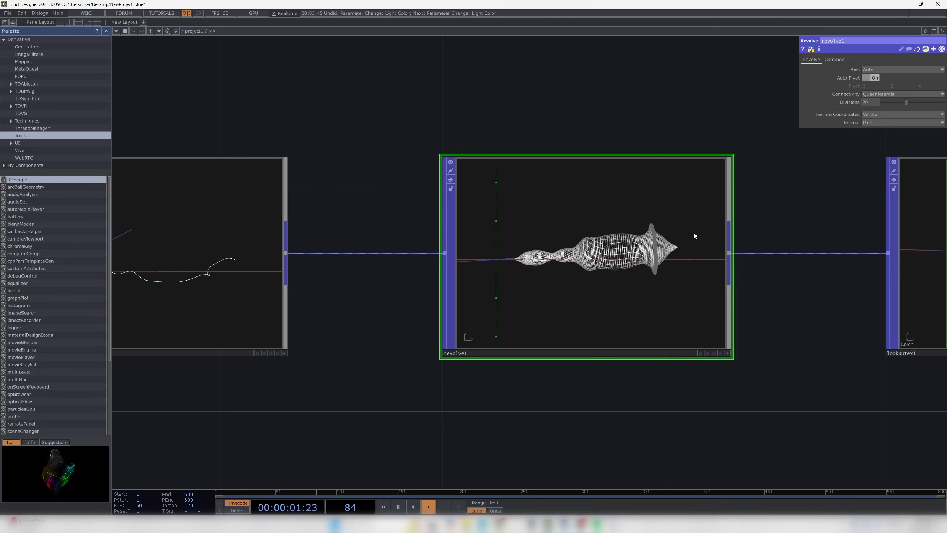
scroll(605, 306, down, 2)
scroll(687, 228, down, 2)
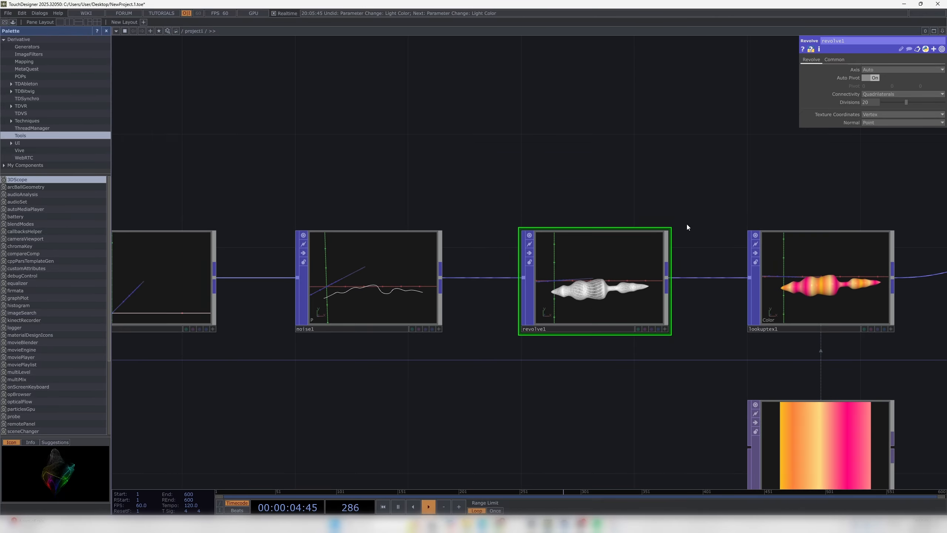
Step: Inspect lookuptex1's color lookup from ramp1 and copy1's number of copies and rotation
drag(682, 168, 458, 115)
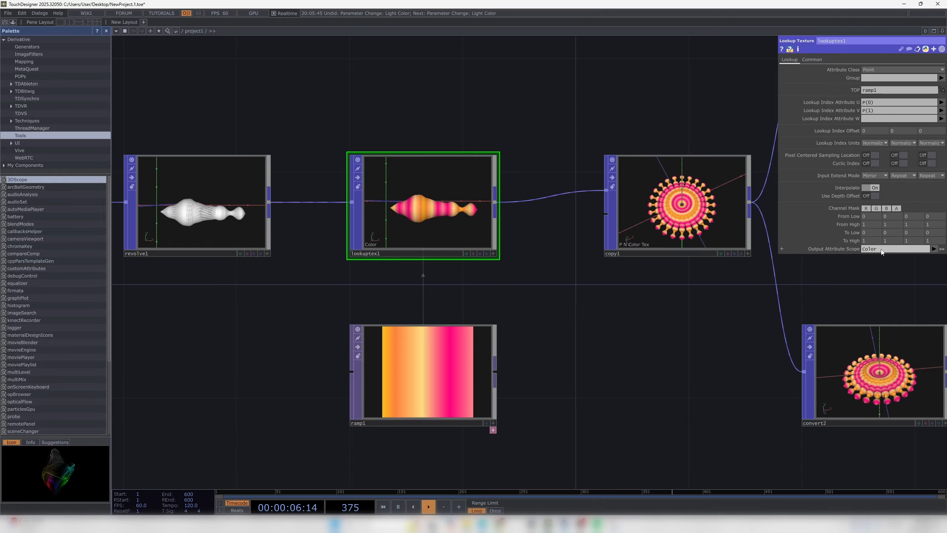
drag(634, 338, 407, 380)
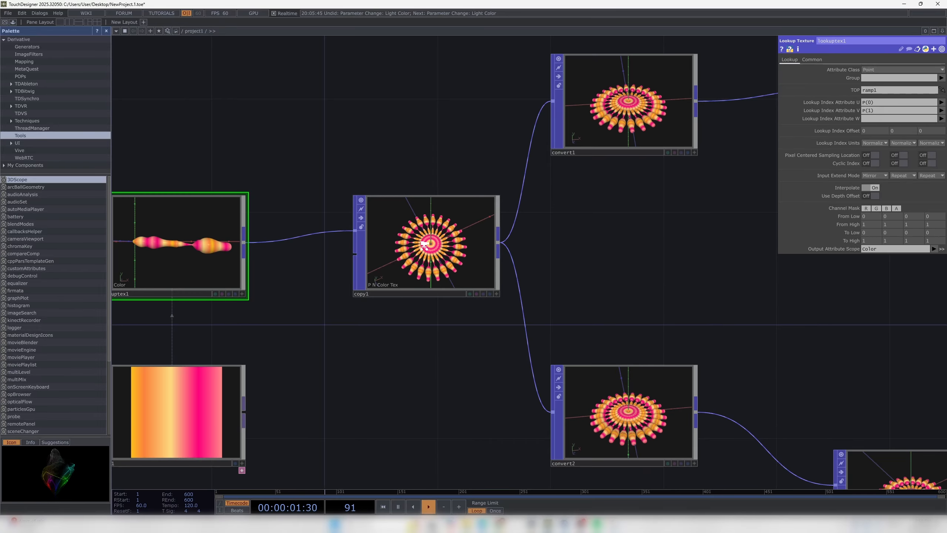
scroll(427, 248, up, 5)
scroll(429, 250, down, 5)
drag(598, 257, 519, 252)
click(385, 246)
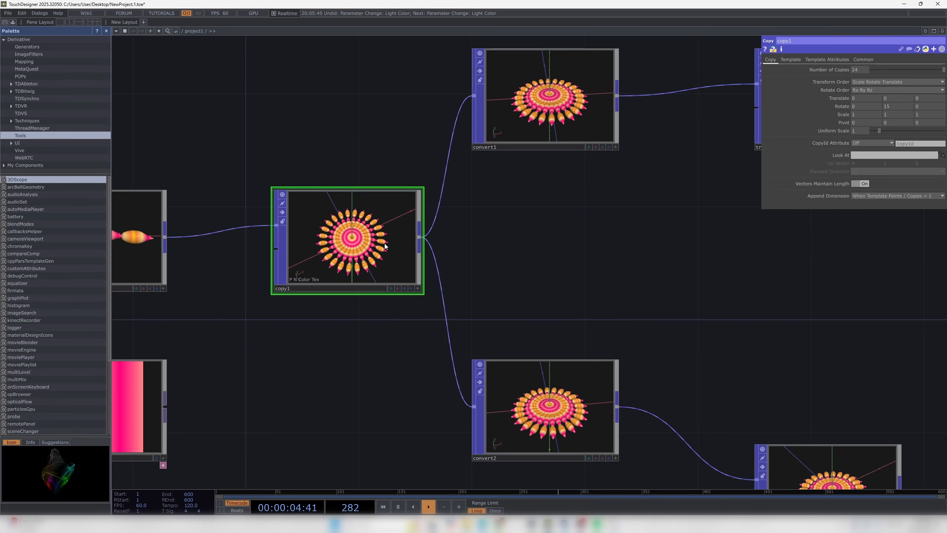
Step: Inspect how convert1 turns the copied geometry into line strips and check transform1's rotation, viewing the available conversion types
drag(606, 212, 478, 212)
scroll(552, 234, down, 3)
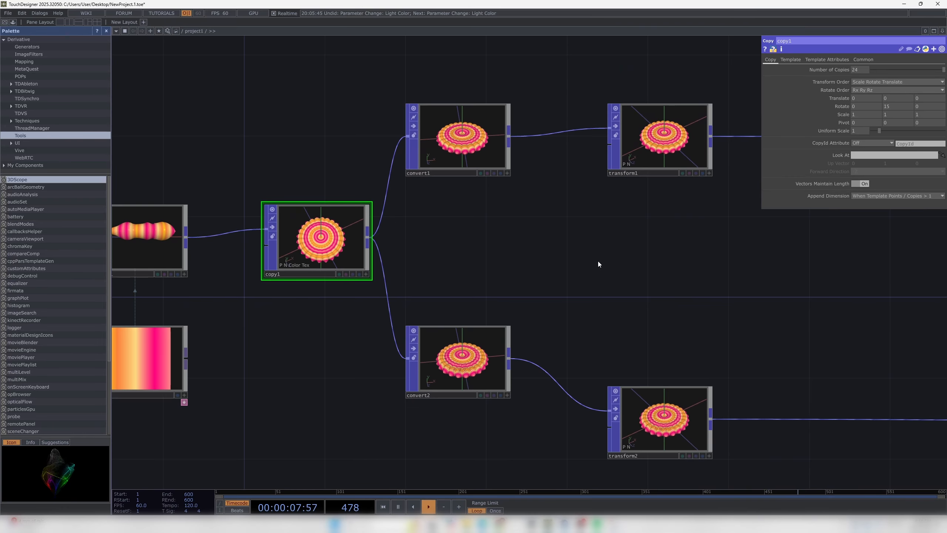
drag(602, 263, 506, 261)
click(353, 370)
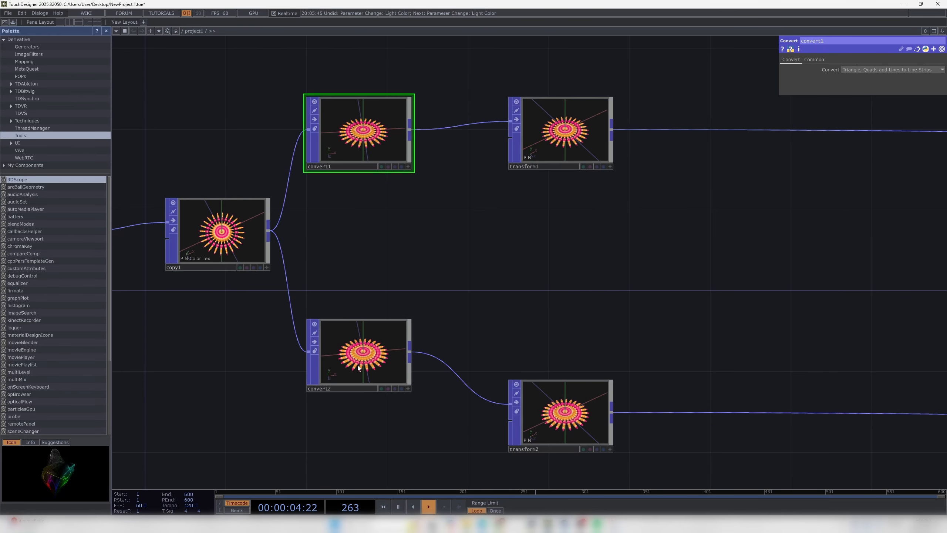
click(552, 135)
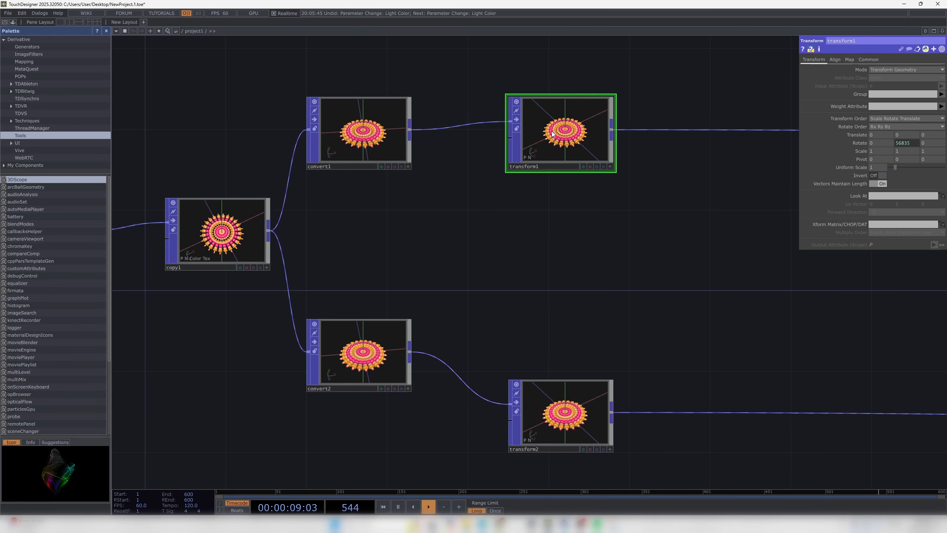
click(351, 136)
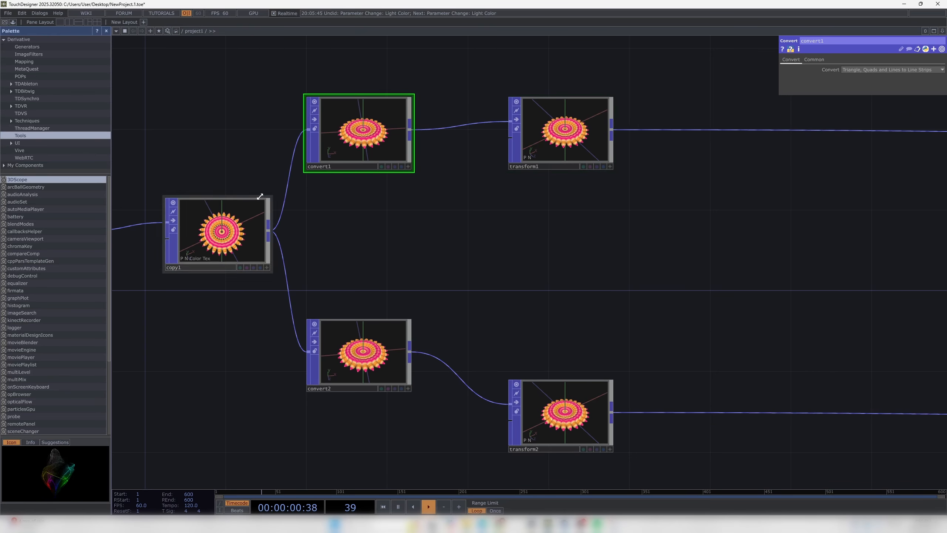
click(239, 226)
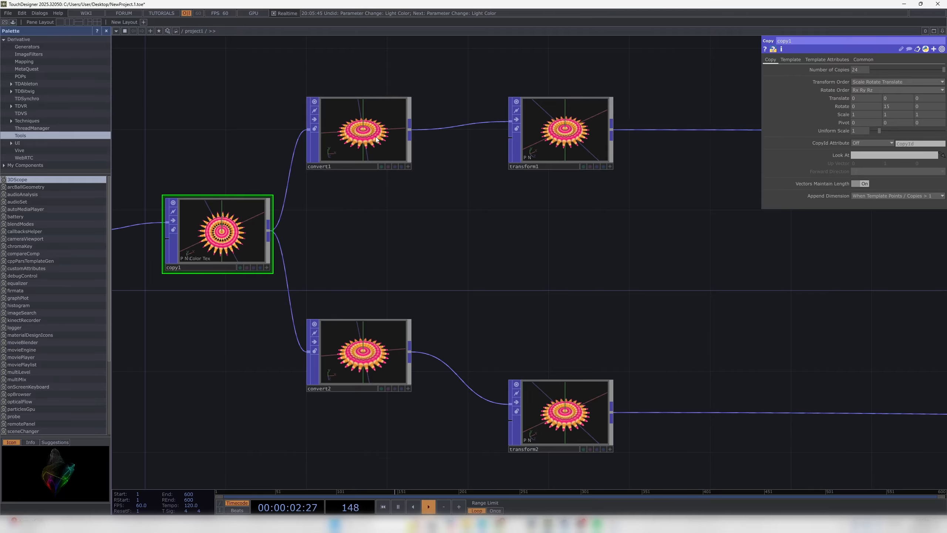
click(376, 139)
click(852, 70)
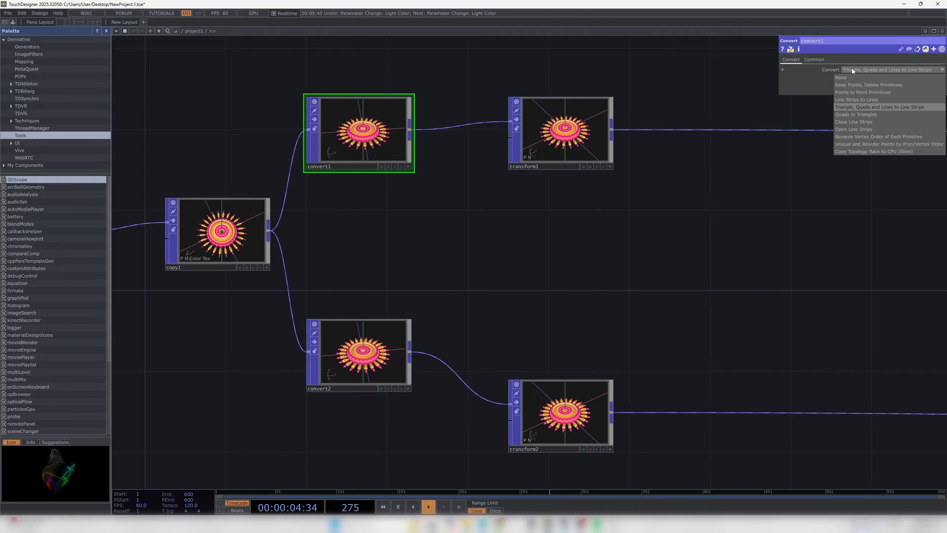
Step: Compare the line-based mandala in transform1 with the point-based version in transform2 at close range
scroll(567, 126, up, 10)
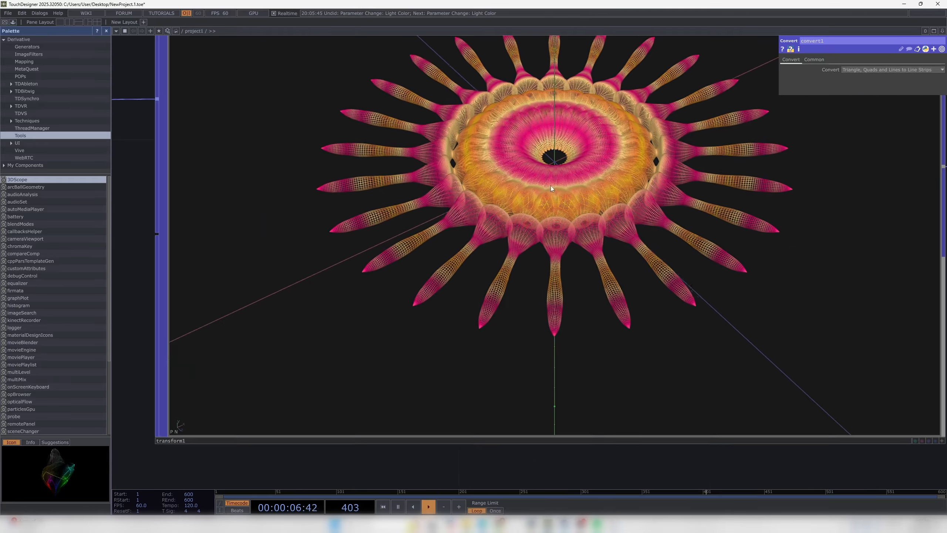
scroll(579, 148, down, 10)
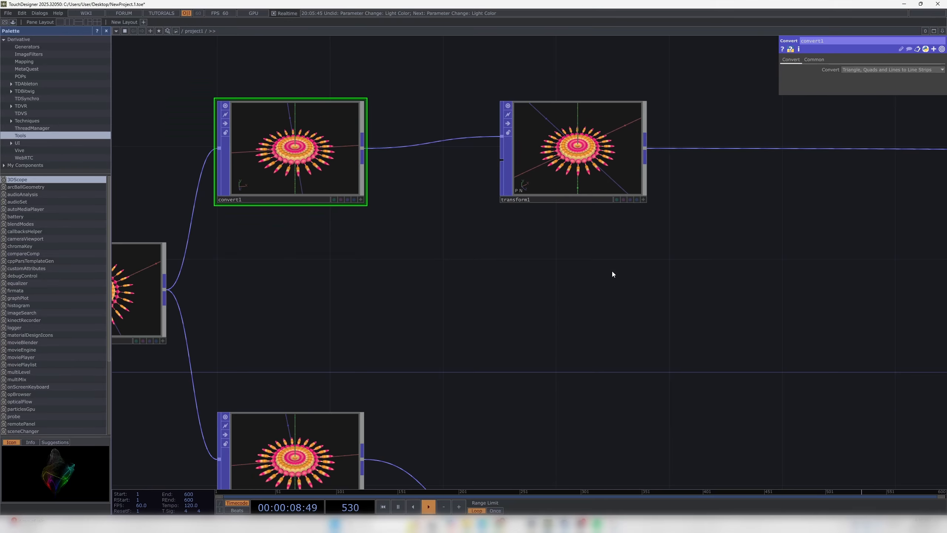
drag(632, 440, 608, 116)
scroll(548, 246, up, 8)
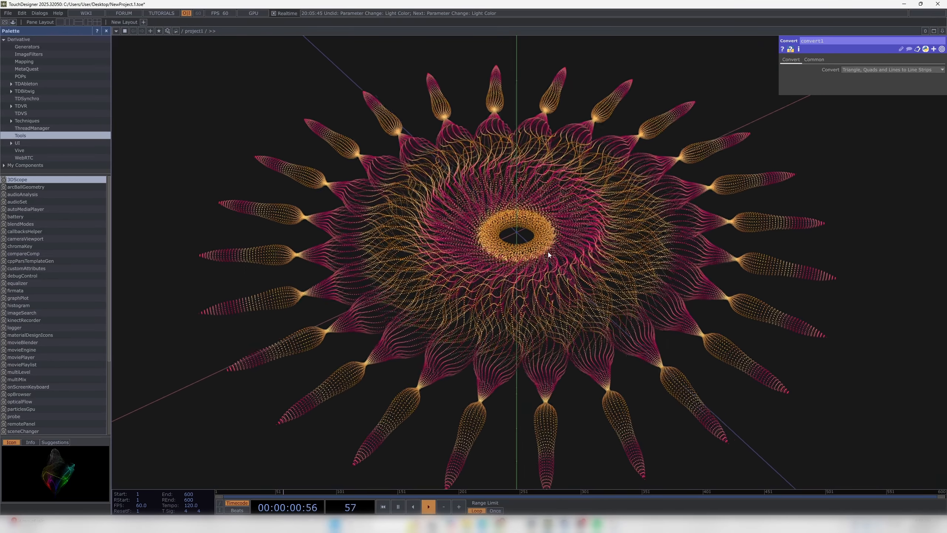
scroll(411, 208, down, 6)
scroll(411, 209, down, 5)
drag(429, 108, 431, 298)
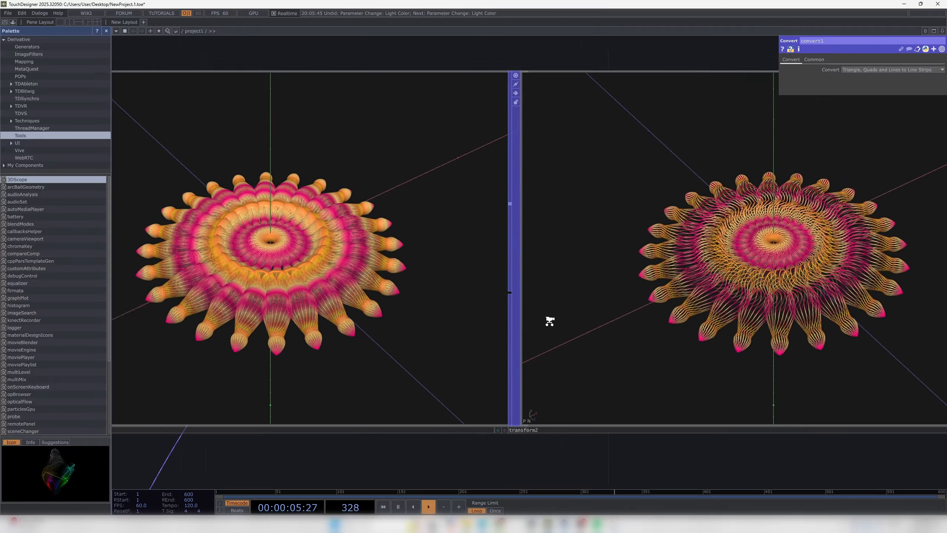
scroll(548, 322, down, 6)
Step: Reposition transform2 directly below transform1, level with convert2
drag(623, 325, 600, 443)
drag(703, 332, 730, 209)
drag(573, 266, 489, 435)
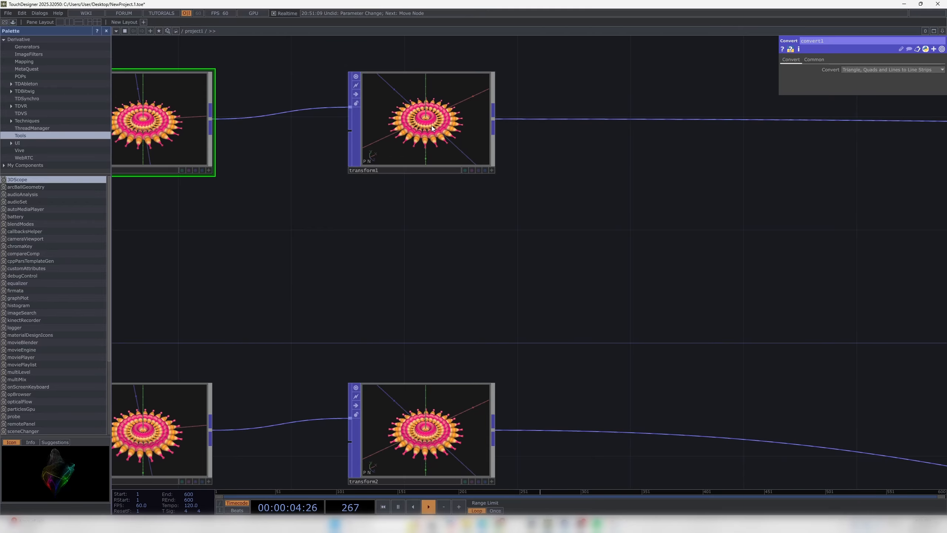
Step: Inspect convert2's conversion type, and select transform1 and transform2 together to point out both rotated branches
click(421, 123)
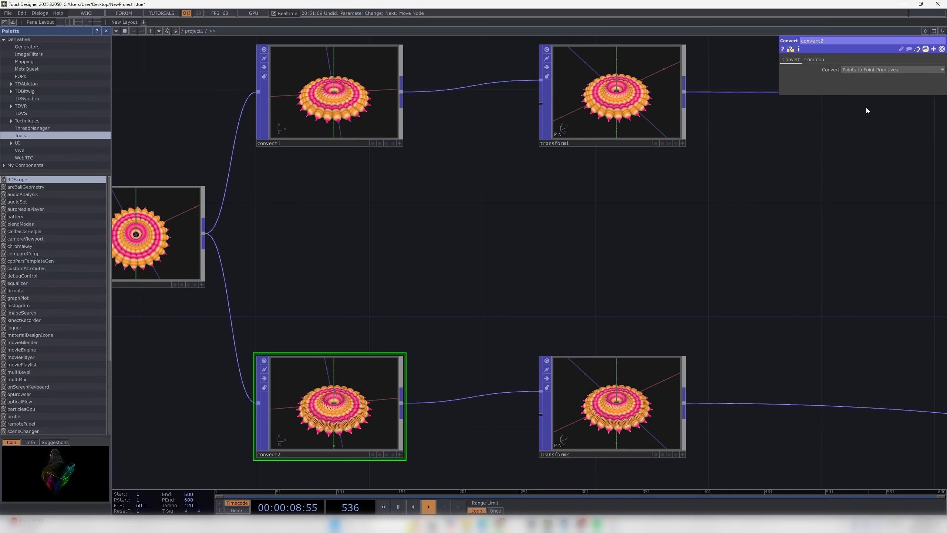
drag(672, 206, 365, 254)
scroll(453, 253, down, 5)
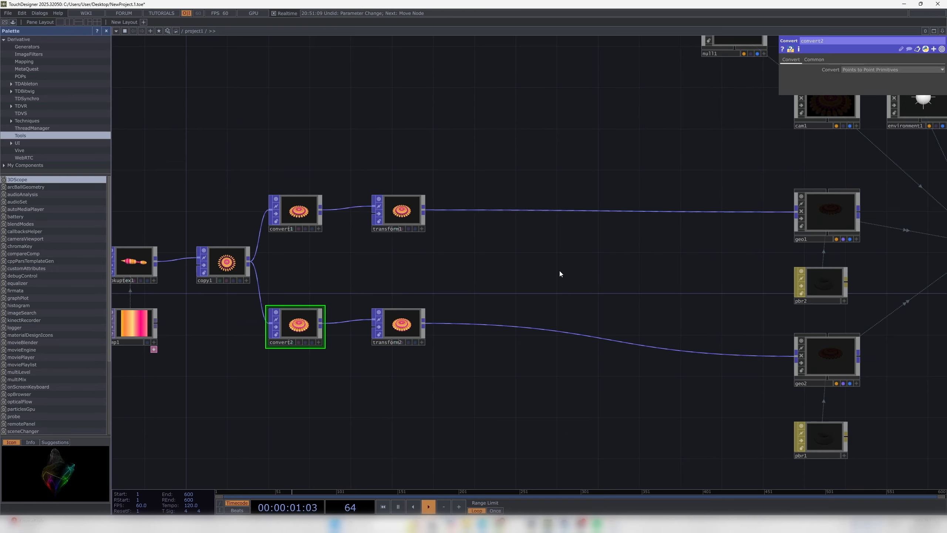
drag(598, 269, 459, 238)
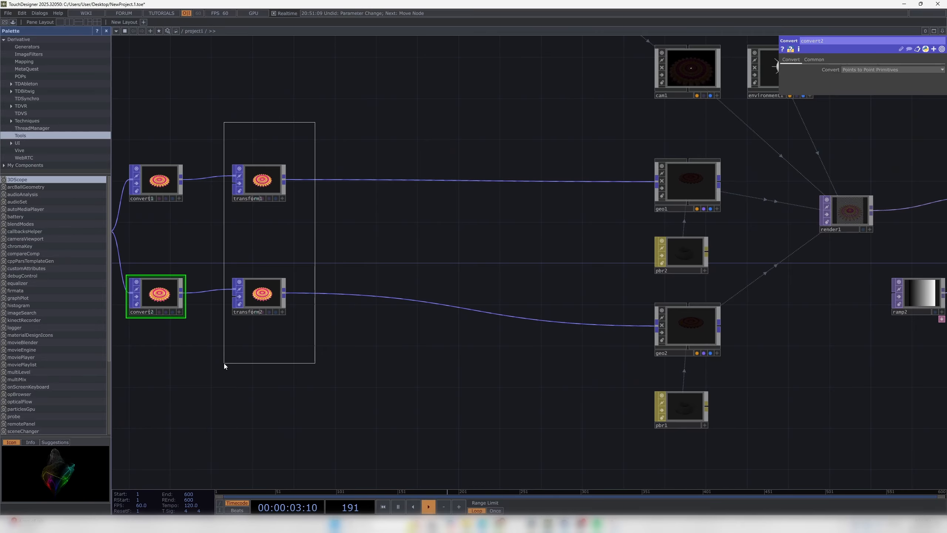
right_drag(224, 364, 224, 364)
Step: Examine geo1 and geo2 that receive the two branches, and inspect the pbr1 and pbr2 material parameters
drag(476, 233, 314, 216)
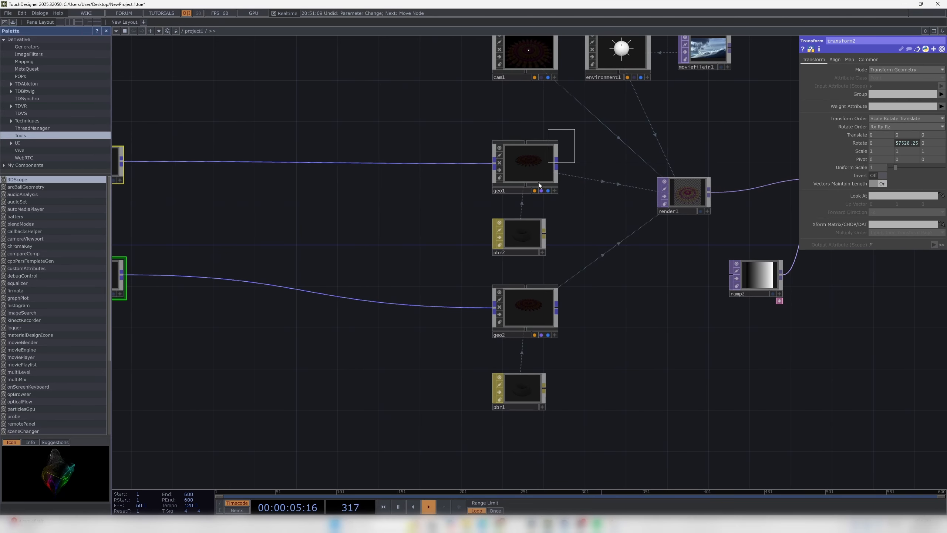
right_drag(539, 182, 476, 413)
click(521, 236)
drag(552, 241, 492, 288)
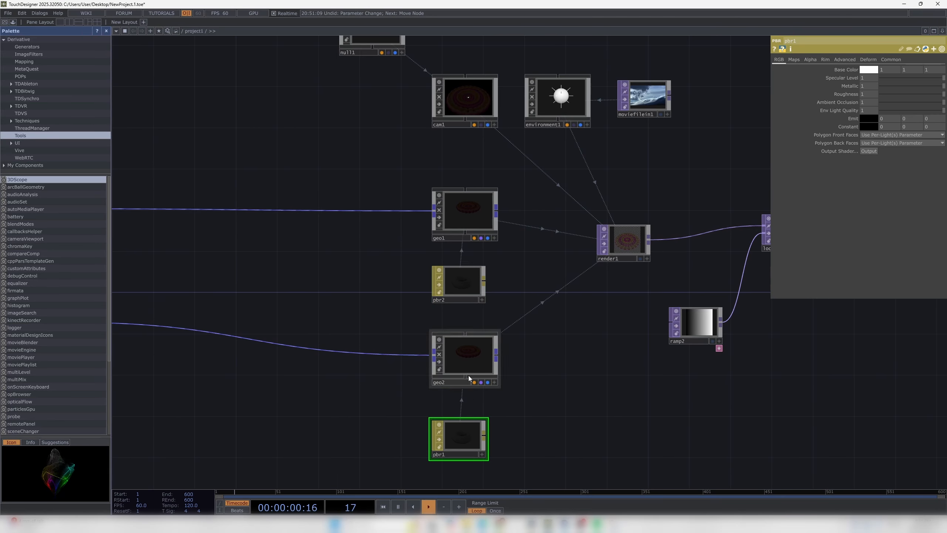
click(455, 276)
key(h)
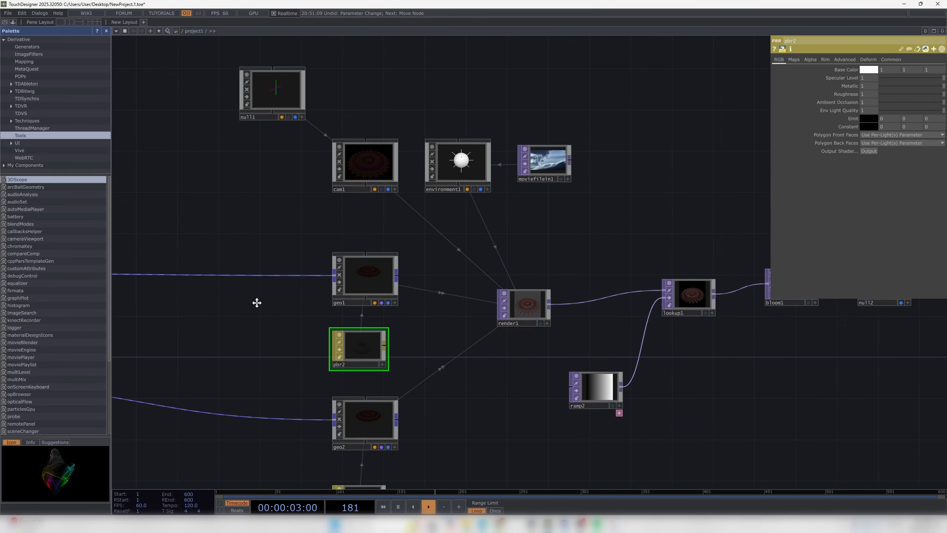
Step: Select lookup1, ramp2, bloom1 and null2 and move them farther away from render1
scroll(256, 301, down, 2)
right_drag(218, 148, 346, 380)
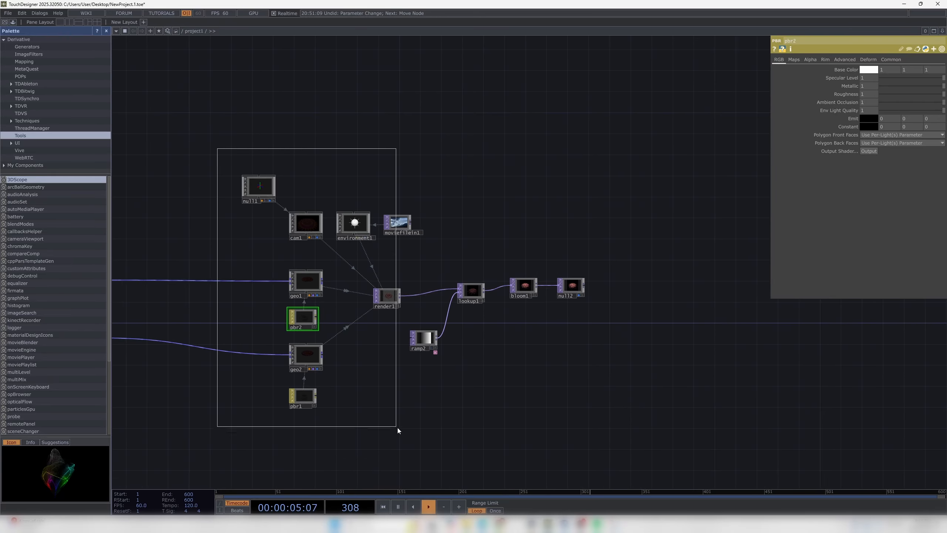
right_drag(397, 428, 401, 430)
right_drag(439, 362, 409, 368)
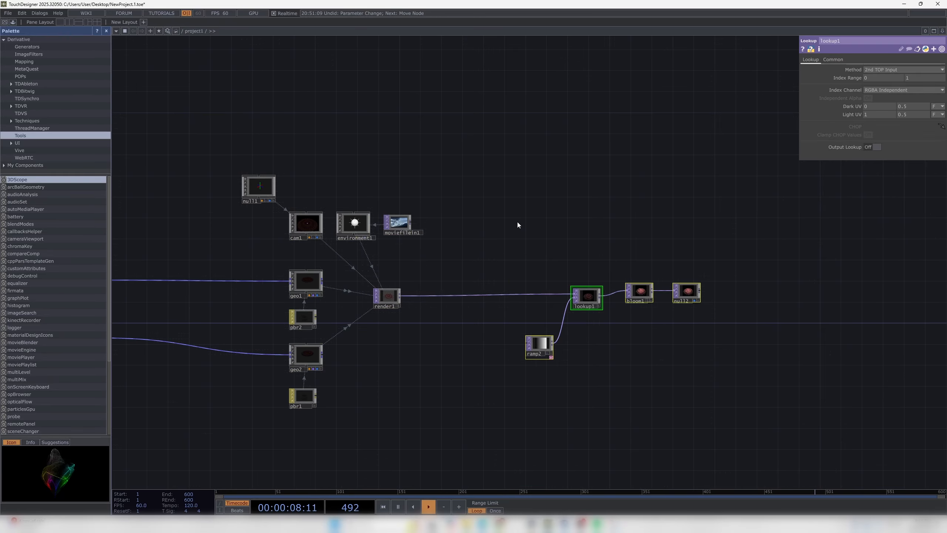
drag(413, 271, 485, 274)
Step: Inspect the render setup's cam1, geo1, geo2 and null1, checking the camera's look-at target
scroll(486, 330, up, 3)
scroll(560, 240, up, 3)
drag(488, 238, 567, 250)
click(383, 198)
drag(425, 291, 424, 262)
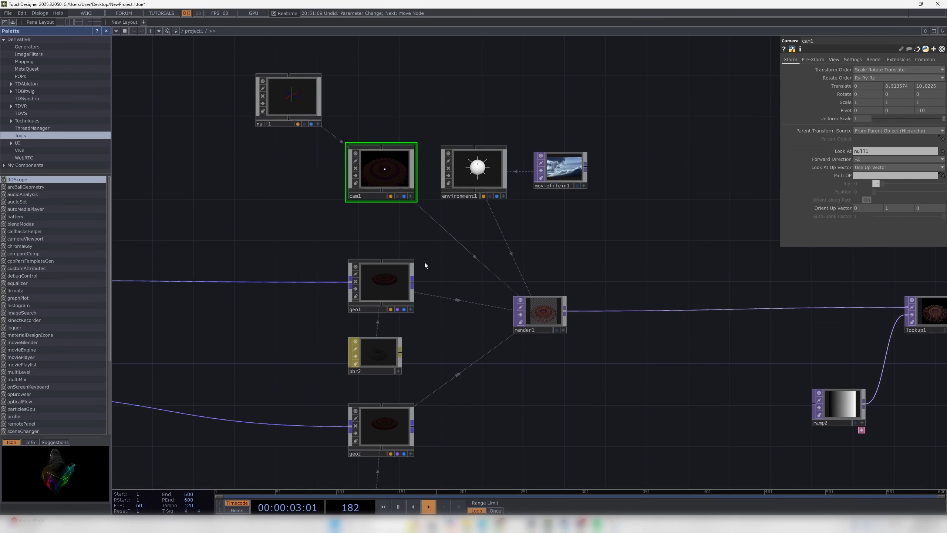
click(386, 284)
click(384, 425)
click(277, 99)
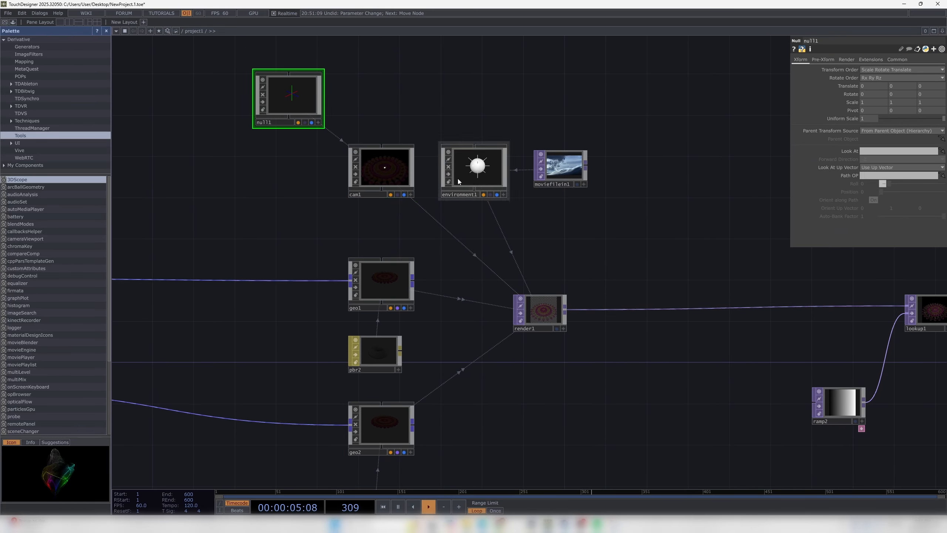
click(381, 170)
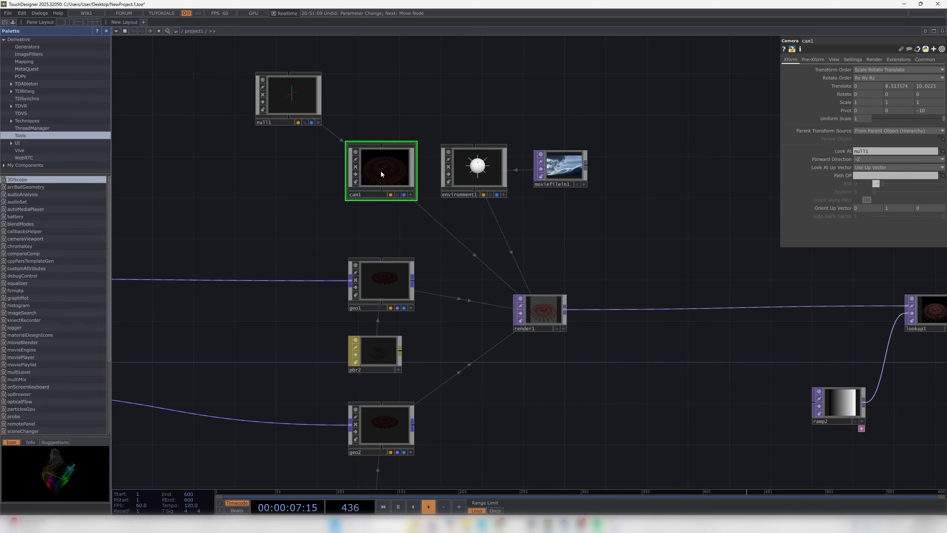
Step: Inspect environment1's environment map setting and view the sky image supplied by moviefilein1
click(474, 168)
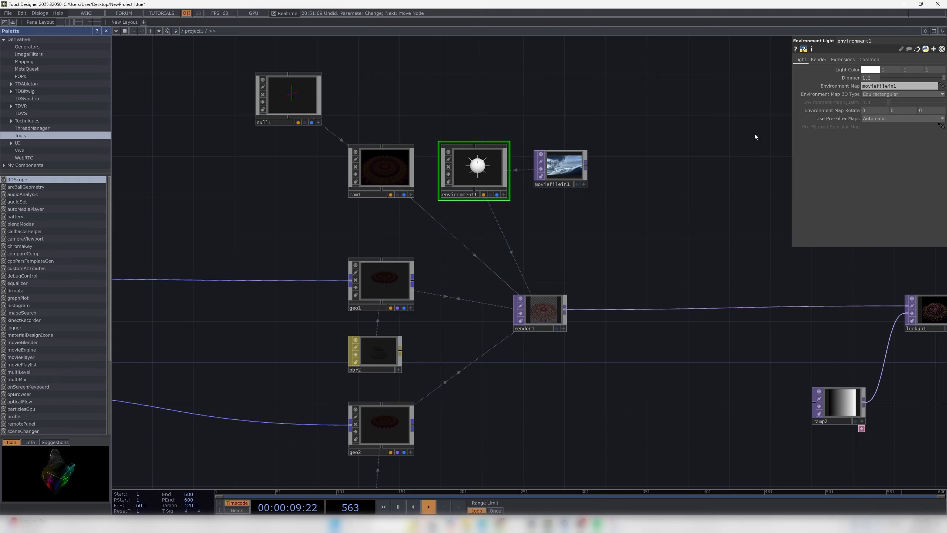
click(528, 150)
scroll(511, 194, up, 5)
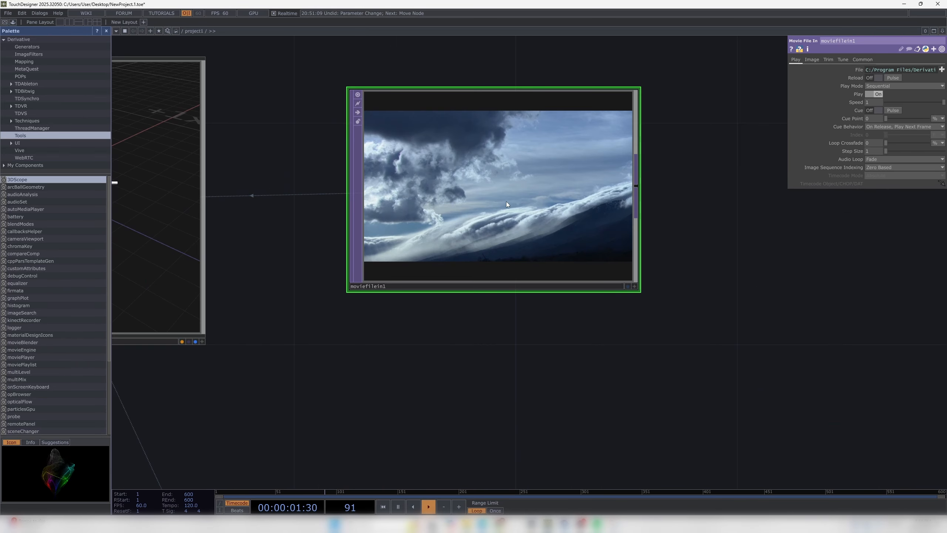
scroll(487, 254, down, 5)
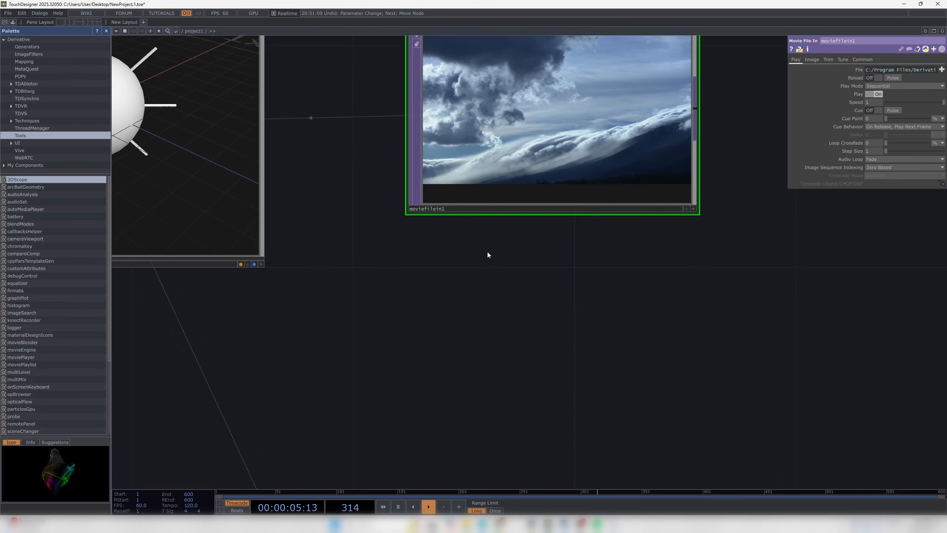
Step: Examine the combined mandala image produced by render1 up close
drag(501, 290, 459, 159)
scroll(444, 266, up, 5)
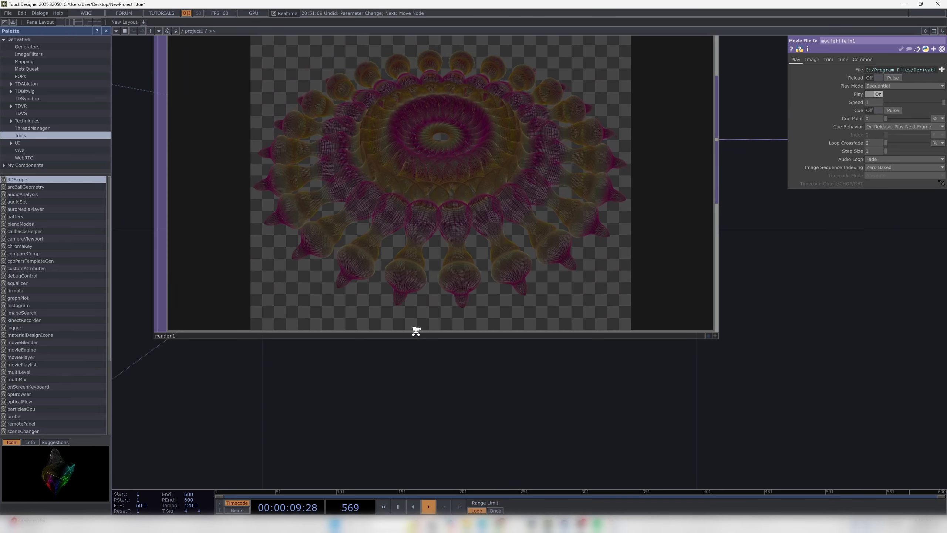
scroll(414, 328, down, 1)
scroll(417, 181, down, 5)
Step: Follow the render output to lookup1 and examine how ramp2 feeds it
drag(579, 216, 283, 210)
drag(511, 218, 294, 215)
drag(590, 224, 176, 220)
drag(534, 287, 517, 273)
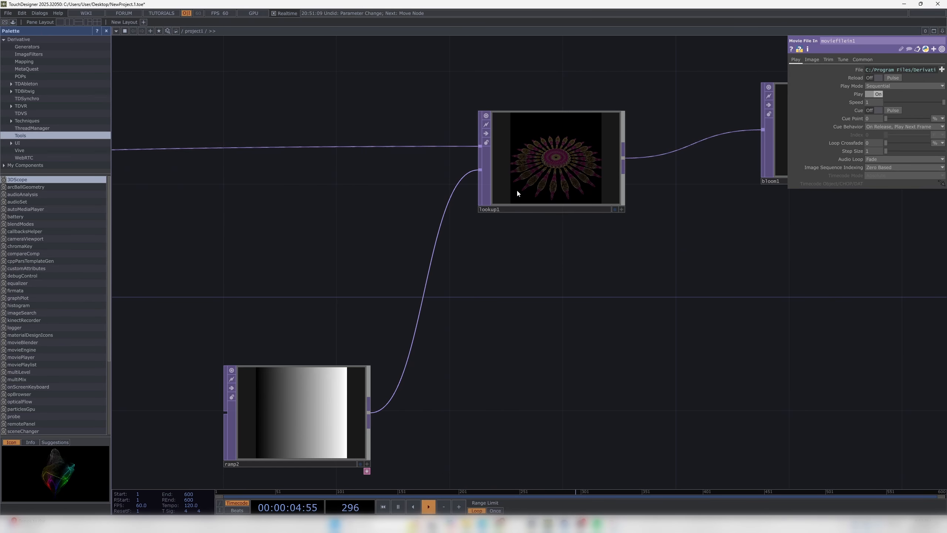
Step: Examine the glow added by bloom1 and view the final mandala in null2 up close
drag(743, 265, 321, 342)
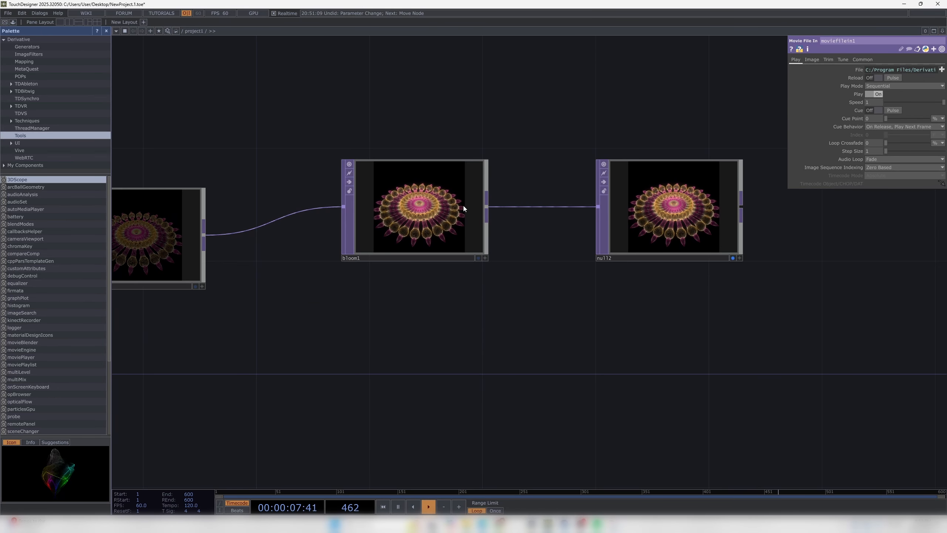
scroll(662, 351, up, 2)
scroll(599, 260, up, 5)
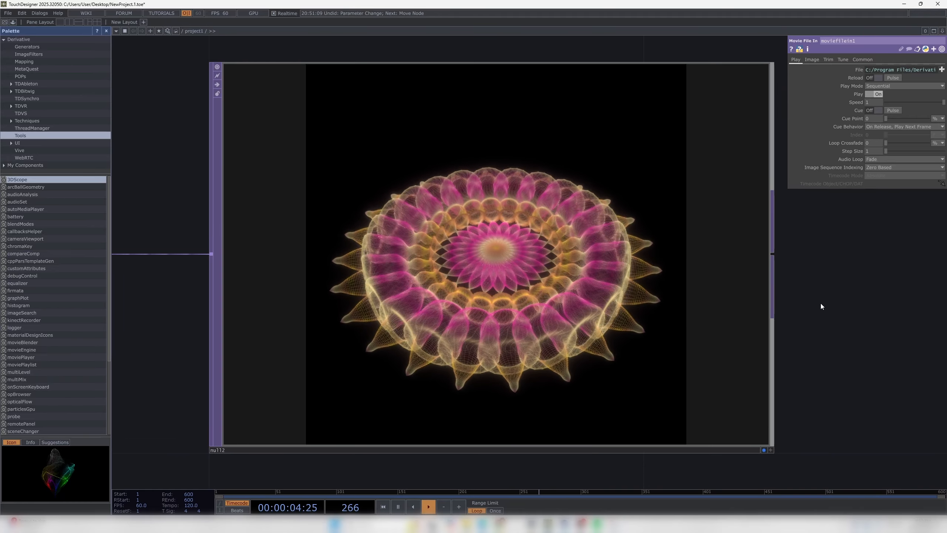
scroll(340, 289, down, 7)
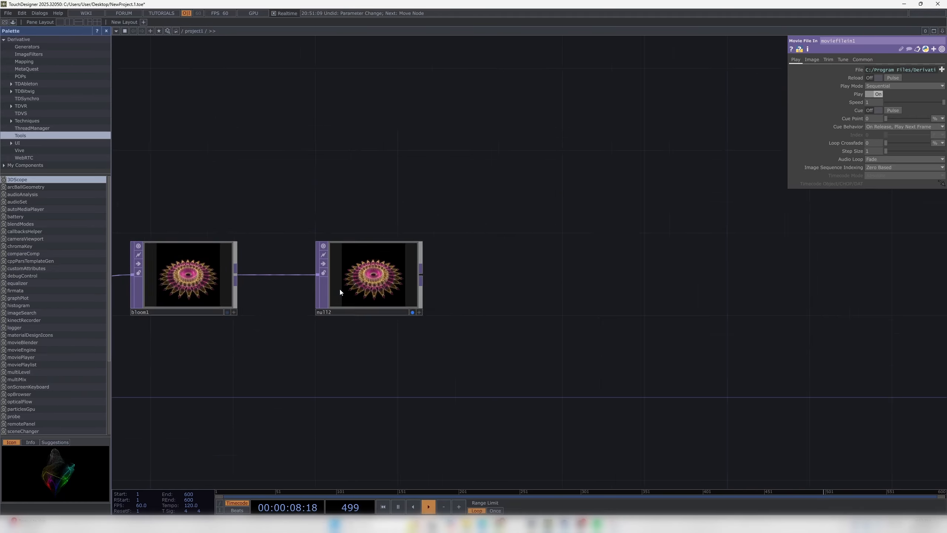
Step: Go back through the network to the geometry branch and recheck transform1, convert1 and copy1
drag(271, 358, 633, 341)
drag(406, 318, 876, 311)
scroll(451, 329, down, 3)
drag(395, 283, 584, 291)
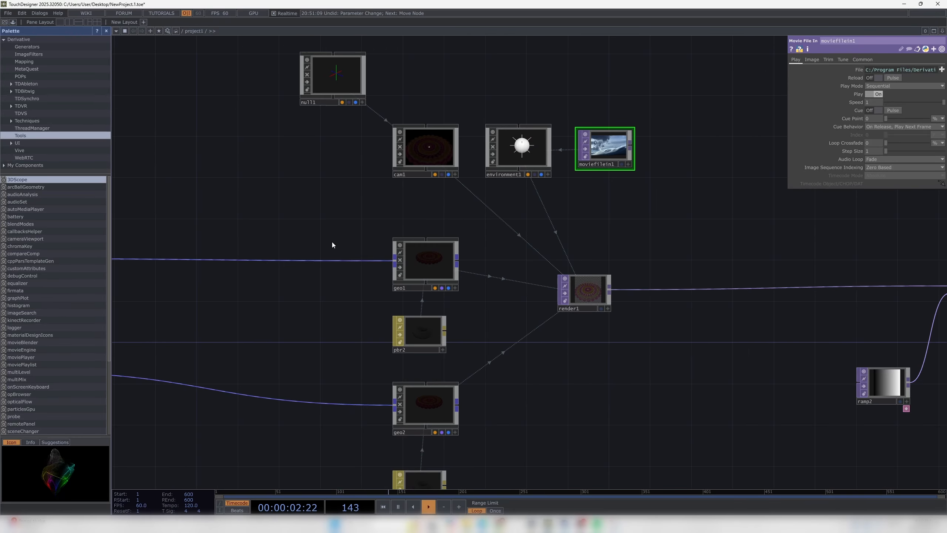
drag(391, 184, 649, 166)
drag(515, 154, 681, 149)
click(421, 239)
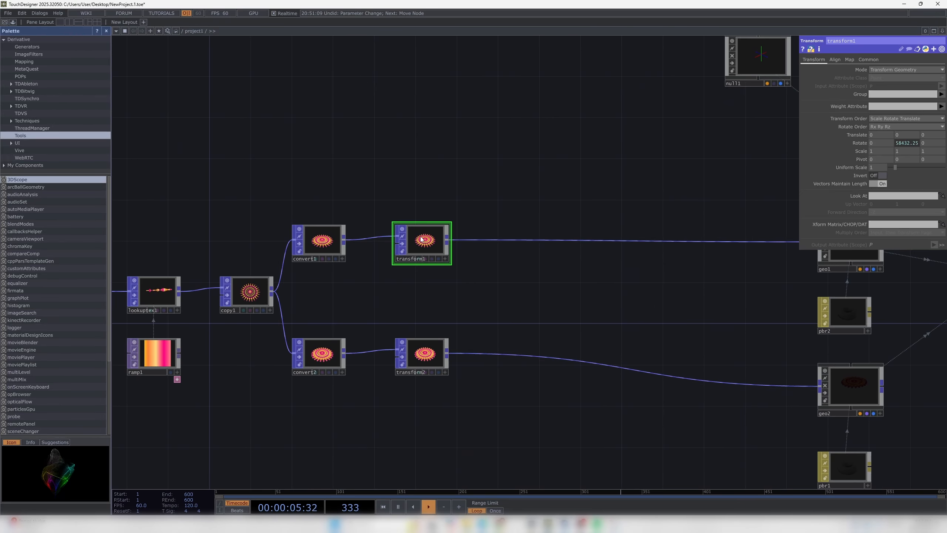
click(322, 240)
click(248, 293)
drag(221, 227, 552, 223)
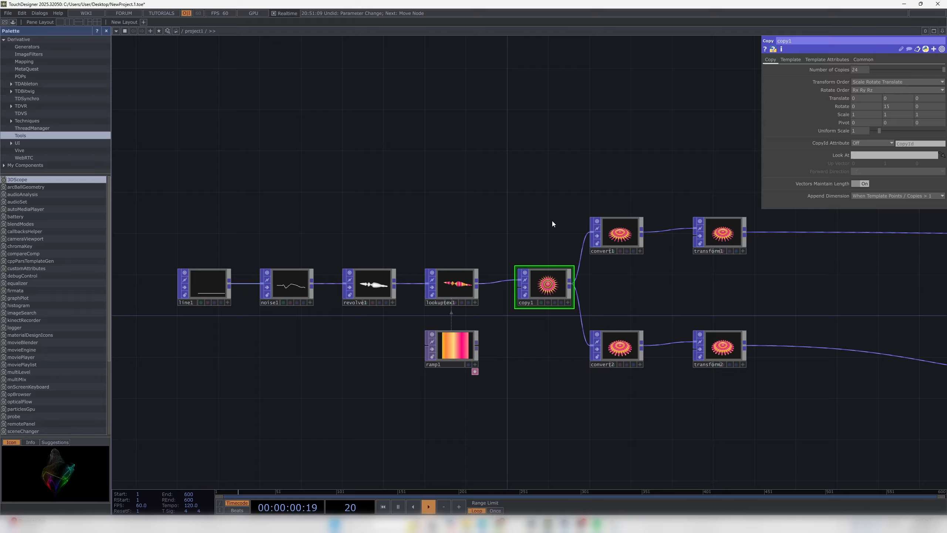
Step: Retrace the chain from line1 through to the render section and inspect geo1's transform parameters
drag(499, 191, 424, 184)
drag(652, 131, 266, 186)
drag(550, 197, 302, 193)
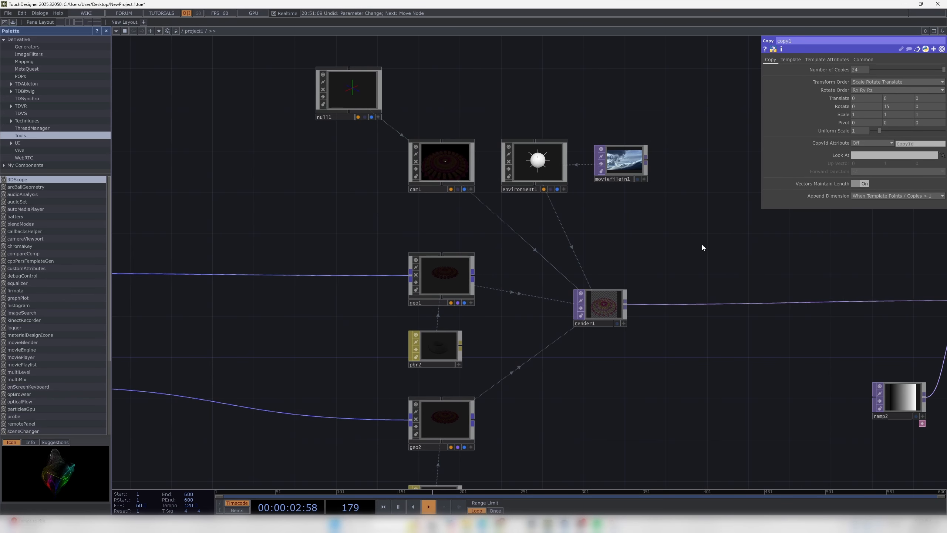
drag(702, 248, 571, 196)
drag(389, 215, 606, 237)
click(520, 232)
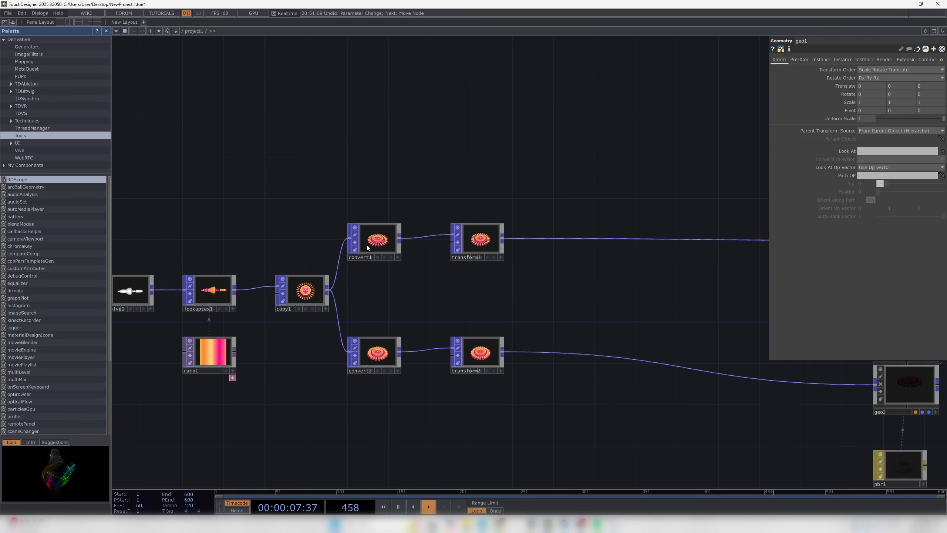
Step: Check convert1's conversion setting and follow its branch through geo1 and render1 to the final null2 output
click(367, 247)
drag(314, 183, 540, 169)
drag(664, 152, 380, 165)
drag(711, 186, 393, 195)
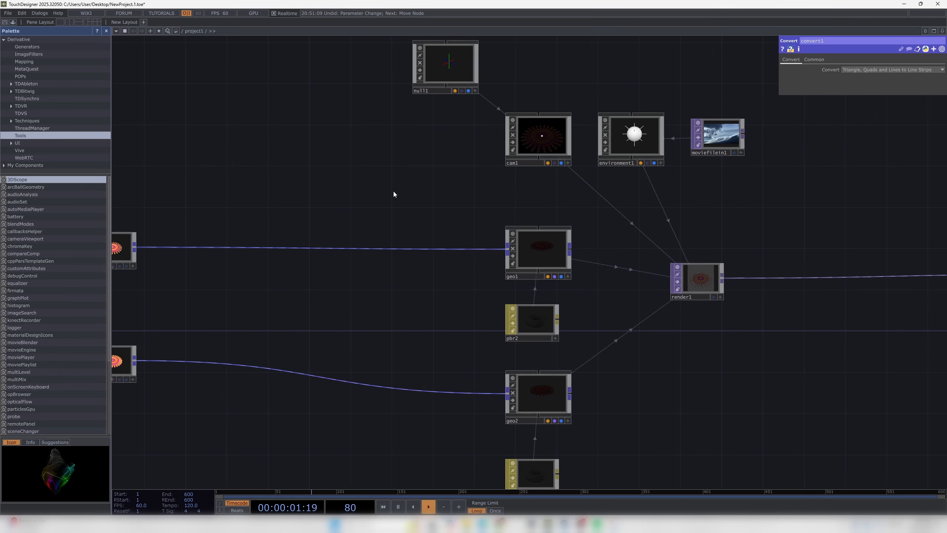
drag(774, 203, 447, 192)
scroll(451, 207, down, 5)
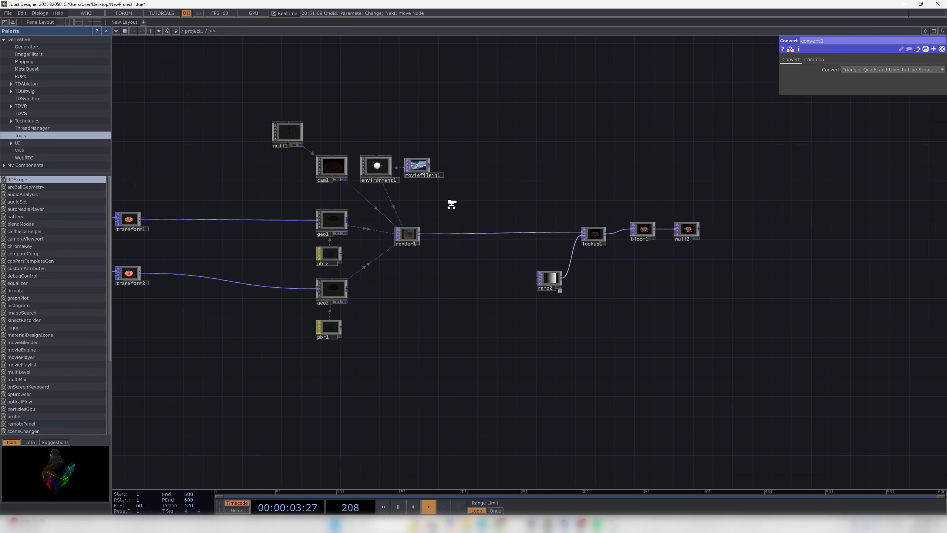
Step: View the complete mandala network from line1 to null2, selecting all its nodes and clearing the selection
drag(508, 303, 646, 310)
drag(584, 313, 630, 330)
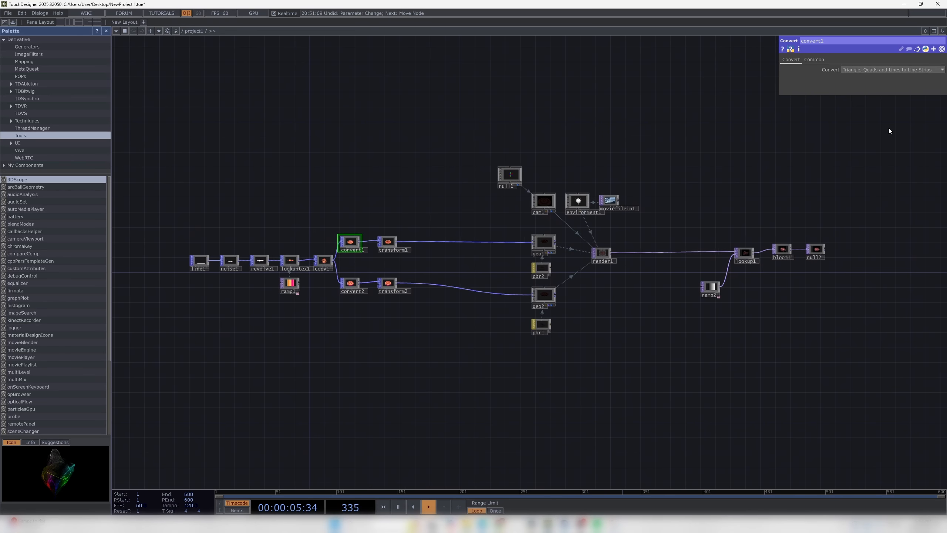
right_drag(890, 128, 155, 368)
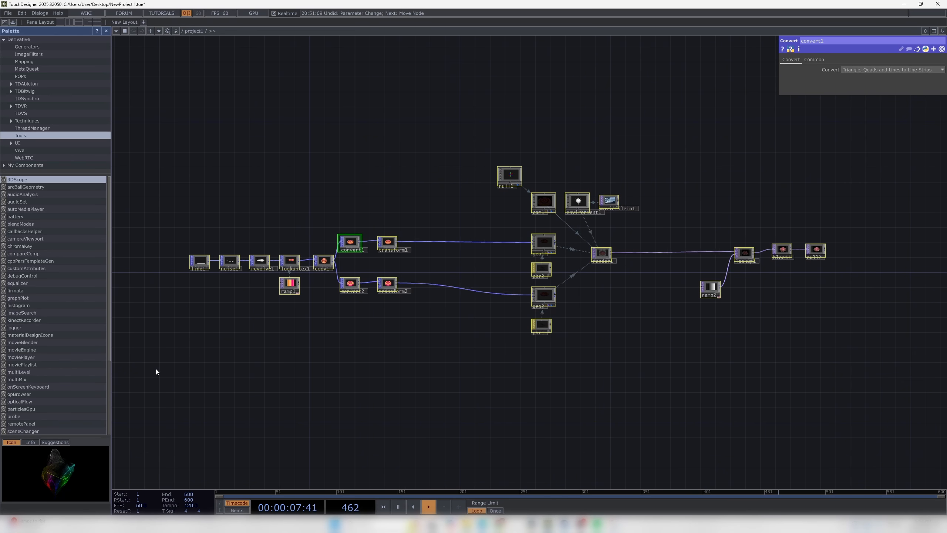
click(156, 369)
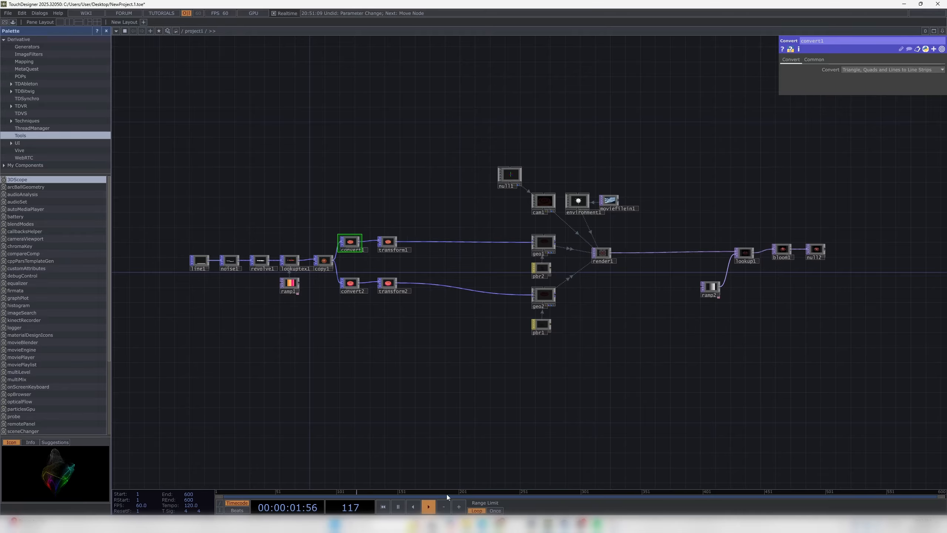
Step: Switch to the Notion weekly table tracker in the browser and enter "Create Original Piece" as the first week 5 goal
click(450, 524)
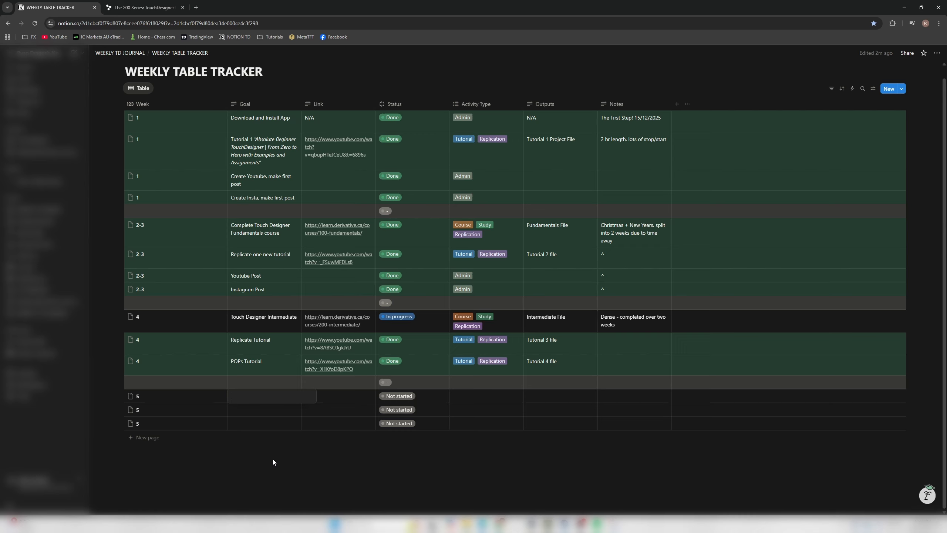
text(Create Original Piece)
key(Return)
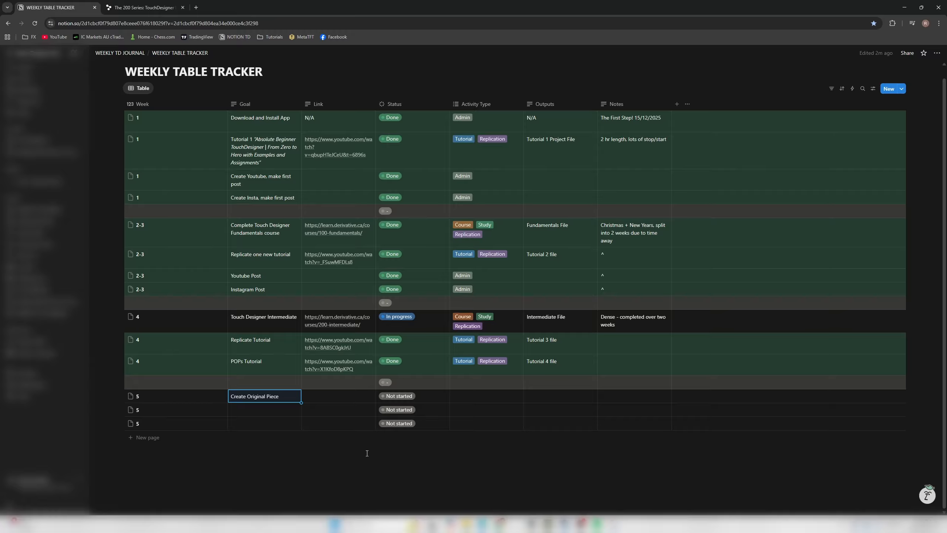
Step: Enter "Modify Tutorial 3" as the goal of the second week 5 row
key(Down)
key(Return)
text(Modify )
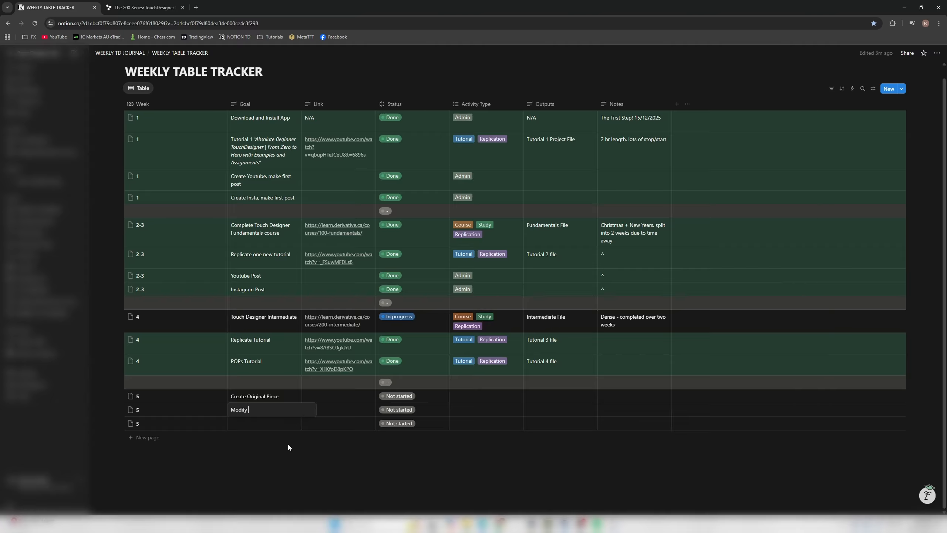
text(Tutorial 3)
key(Return)
key(Escape)
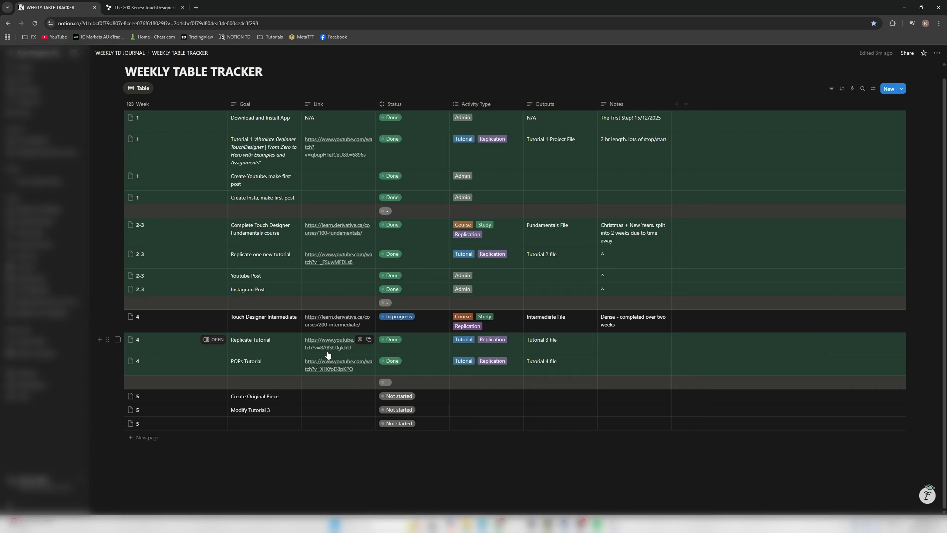